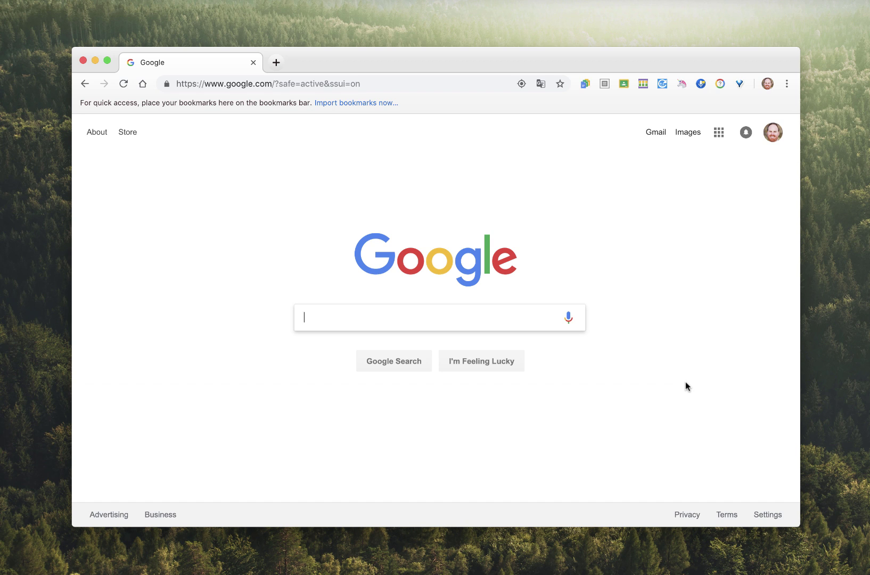
Step: Search Google for 'webstore' and go to the Chrome Web Store result
type("webstore")
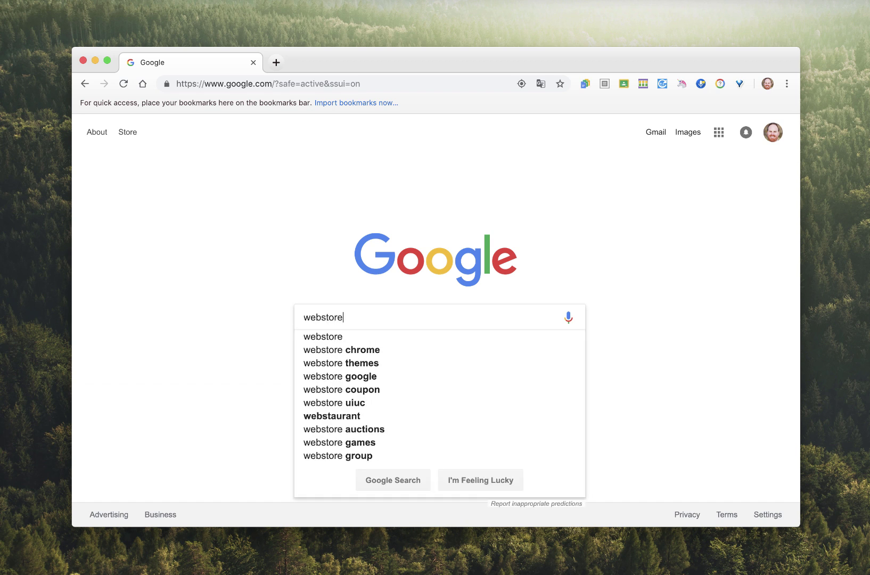
key("Return")
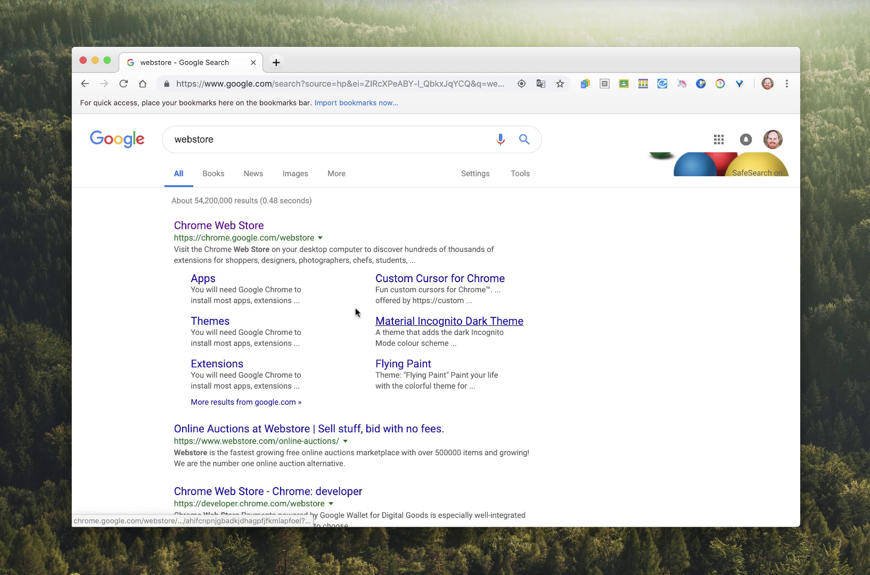
left_click(262, 227)
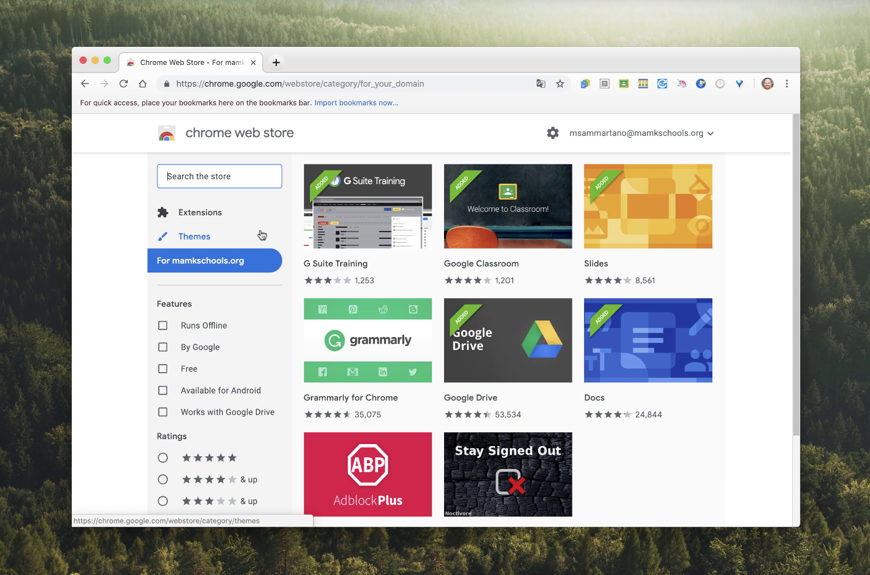
Step: Search the Web Store for 'Classroom' and filter the results to extensions
type("Clas")
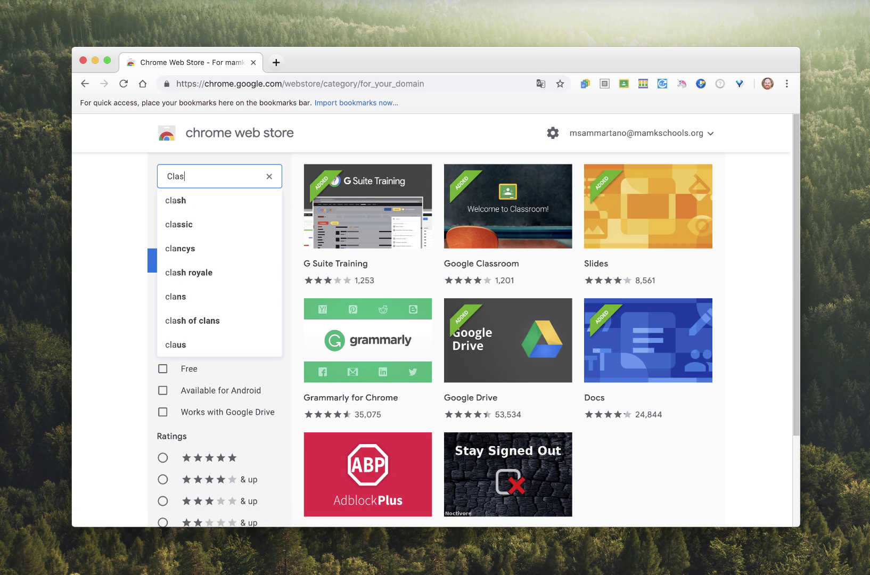
type("sroom")
key("Return")
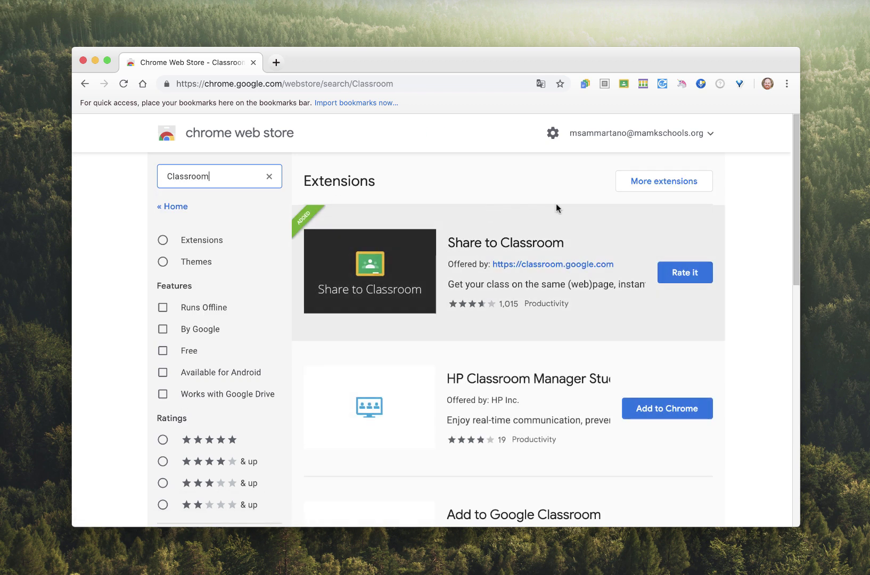
left_click(651, 188)
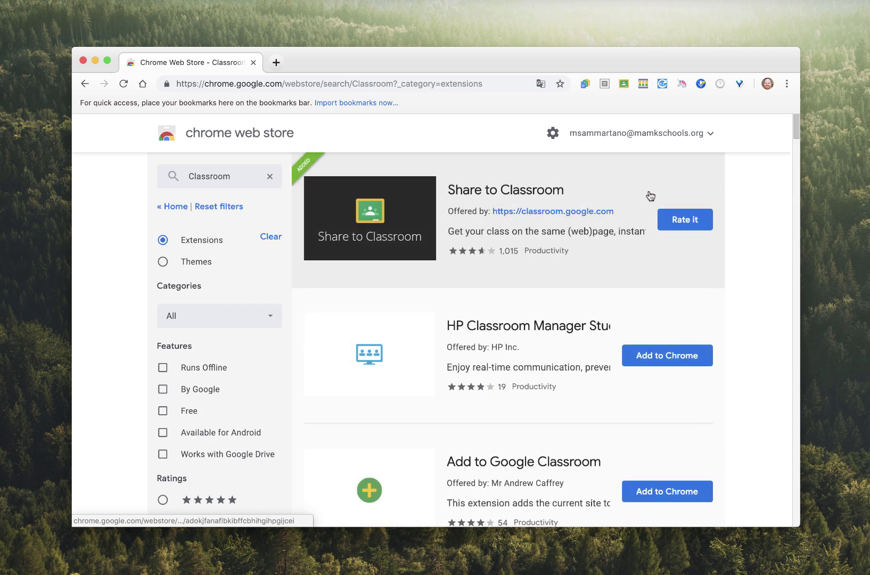
scroll(585, 297, "down", 8)
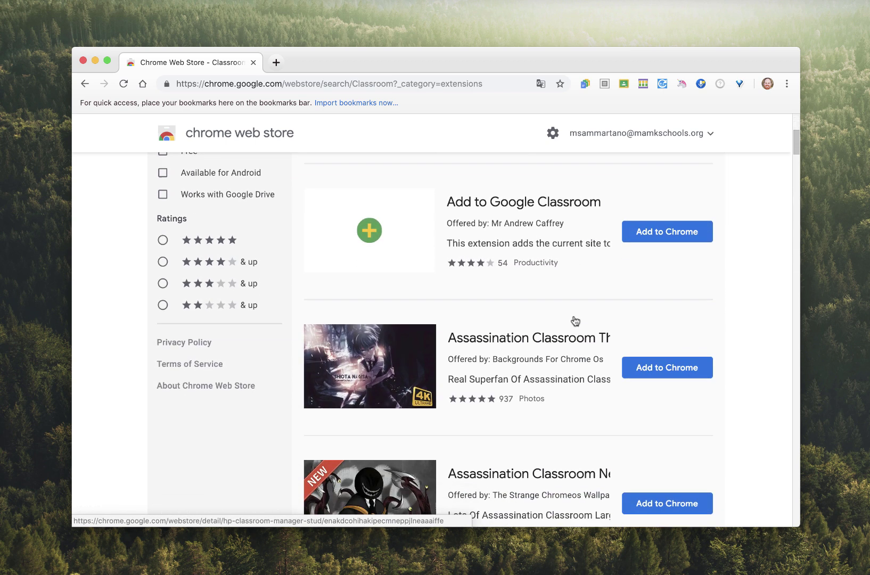
scroll(575, 320, "up", 5)
Step: Open the Add to Google Classroom extension's details and view its reviews
left_click(573, 321)
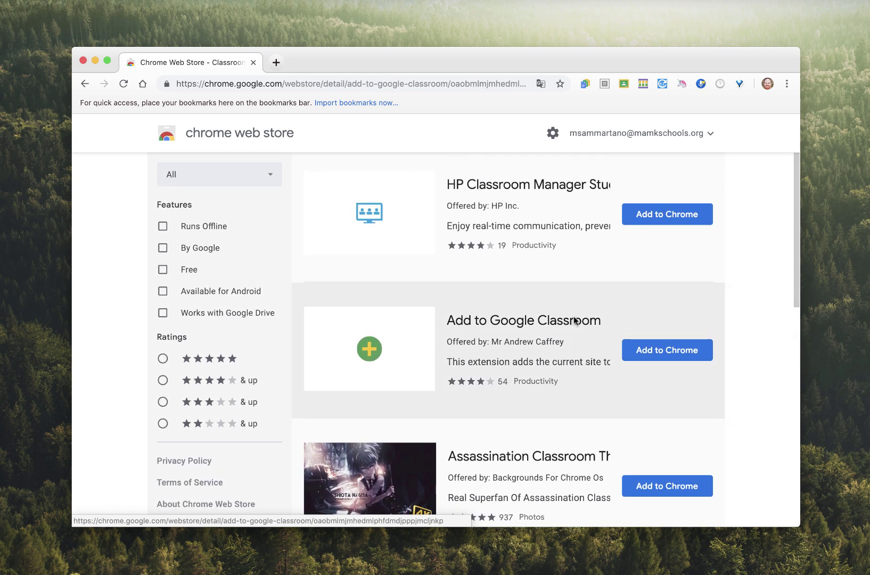
scroll(567, 329, "down", 8)
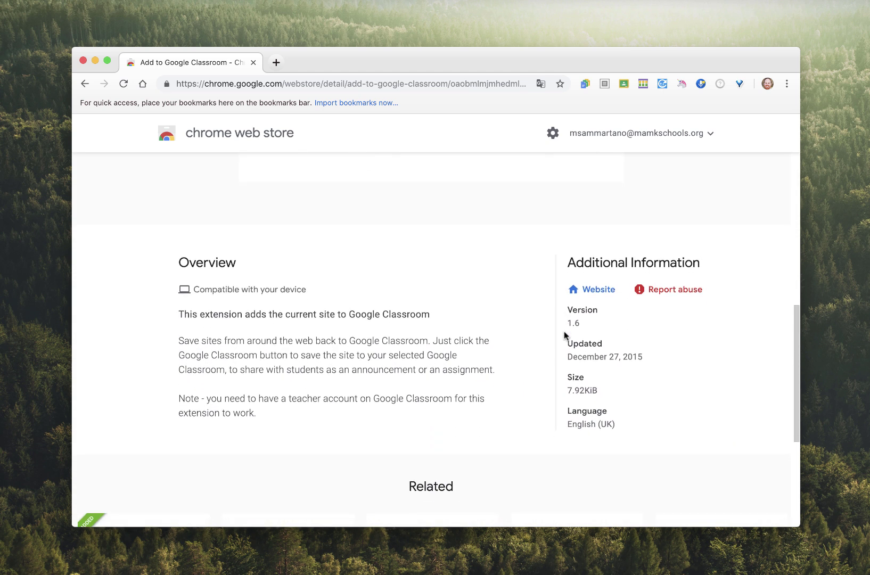
scroll(564, 331, "up", 3)
scroll(565, 335, "up", 4)
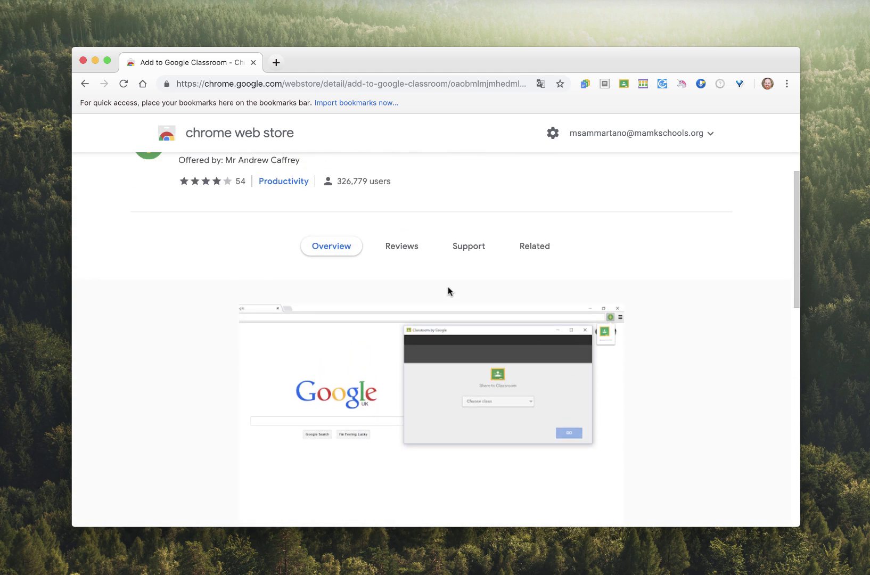
left_click(402, 246)
scroll(485, 271, "up", 1)
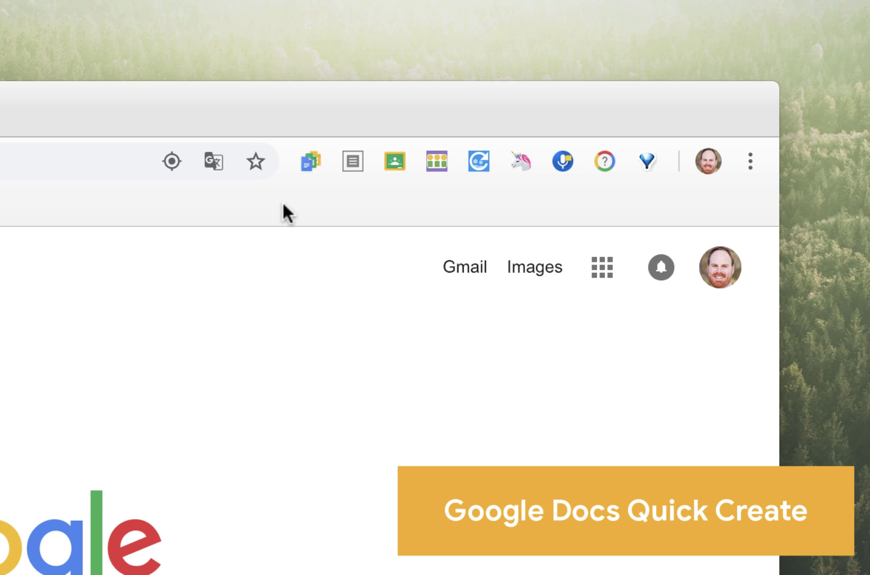
left_click(311, 161)
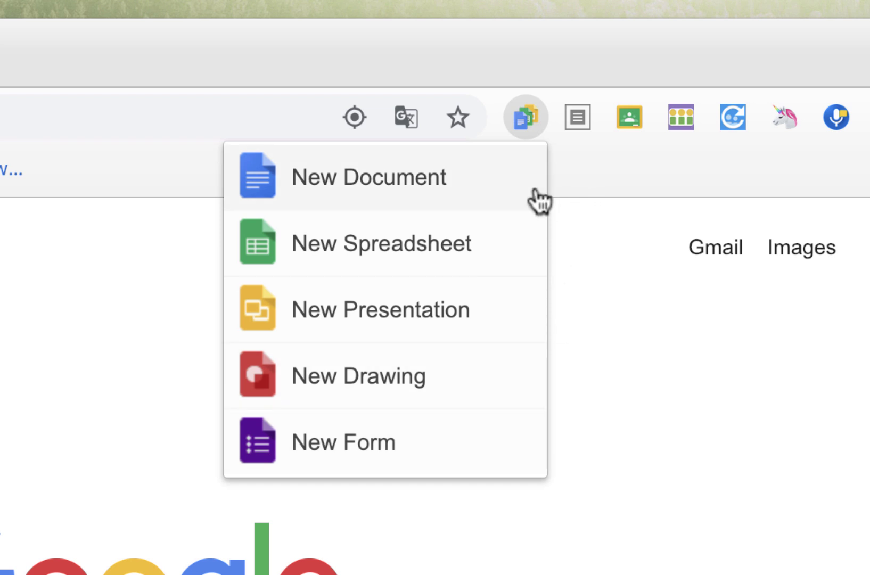
left_click(478, 194)
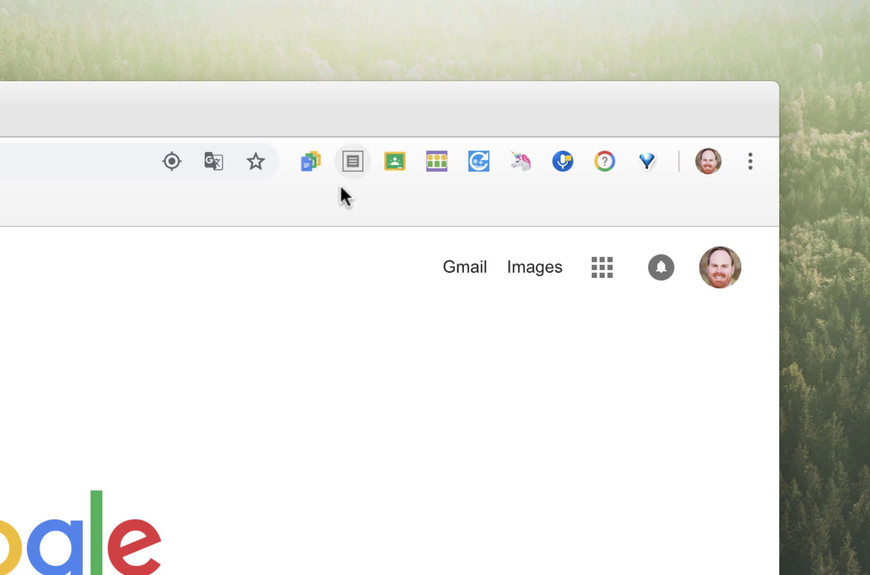
Step: Create a blank document with Docs Quick Create and switch it to distraction-free mode
left_click(294, 159)
left_click(259, 210)
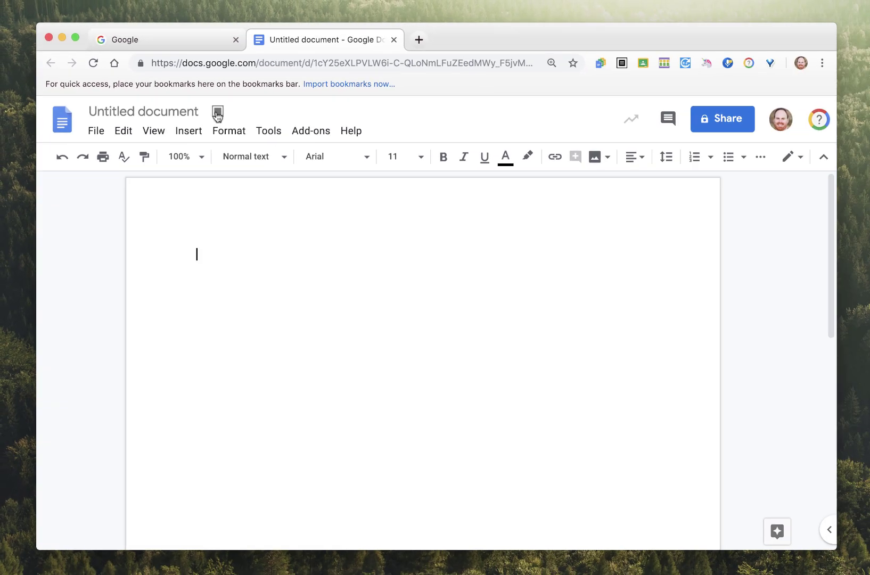
left_click(217, 114)
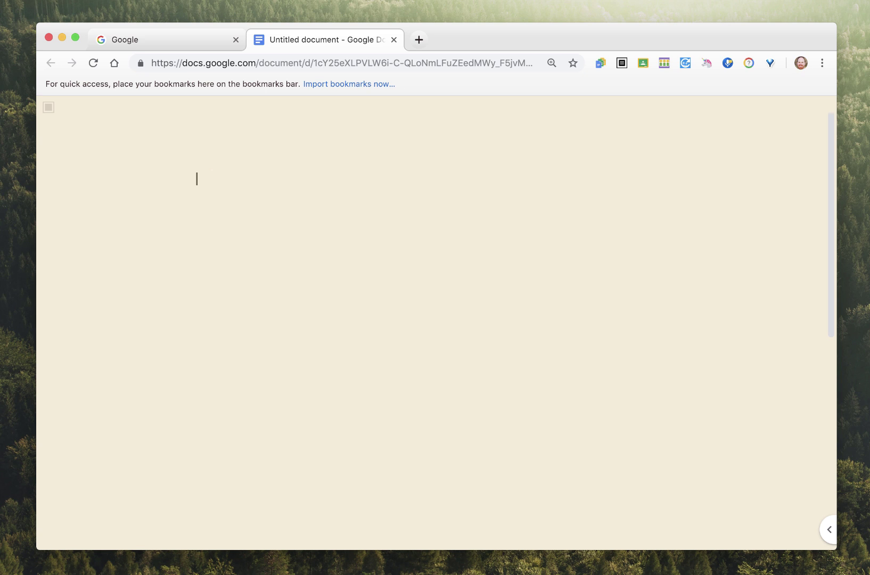
Step: Type 'Hello.' on a line, then exit distraction-free mode to the normal editor
type("Hello.")
key("Return")
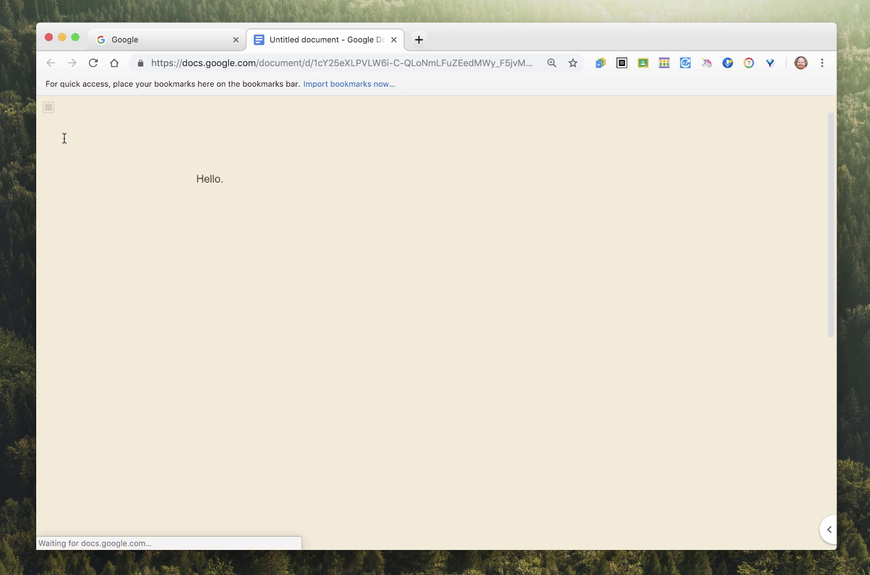
left_click(94, 74)
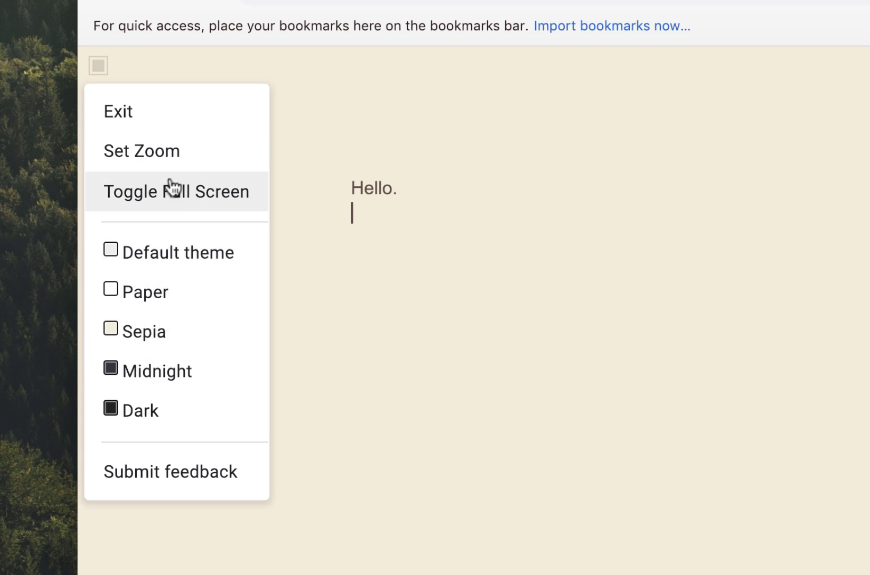
left_click(132, 123)
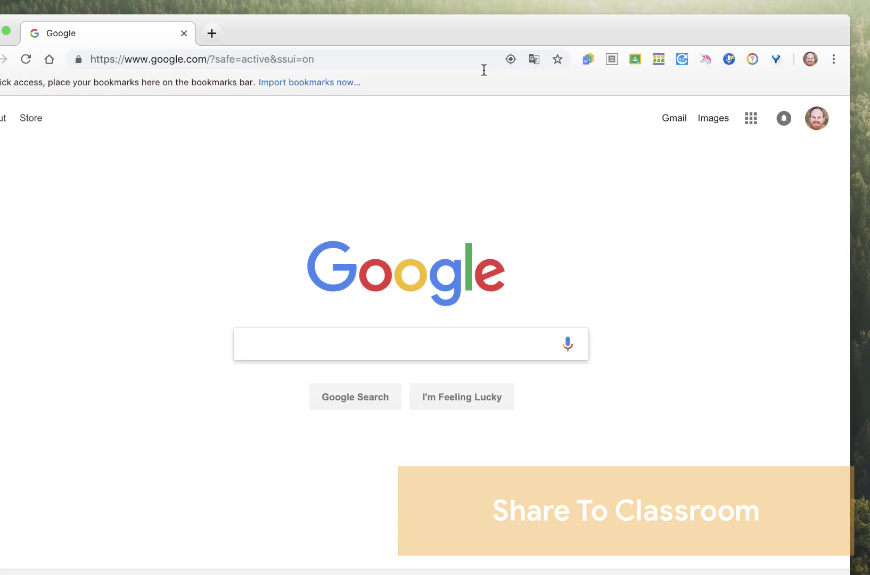
Step: Paste the NYT Green New Deal article URL into the address bar and scroll through it
left_click(49, 139)
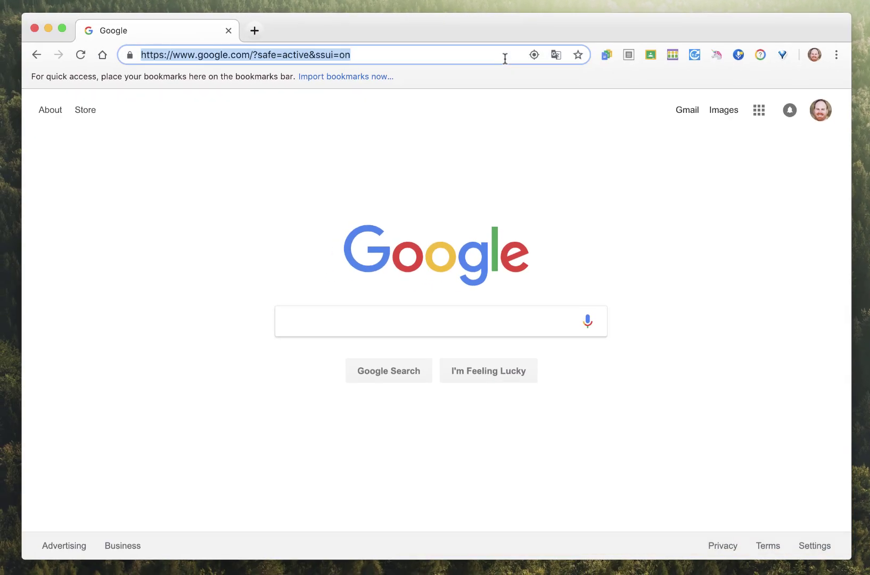
type("https://www.nytimes.com/2019/02/07/climate/green-new-deal.html?action=click&module=Top%20Stories&pgtype=Homepage")
key("Return")
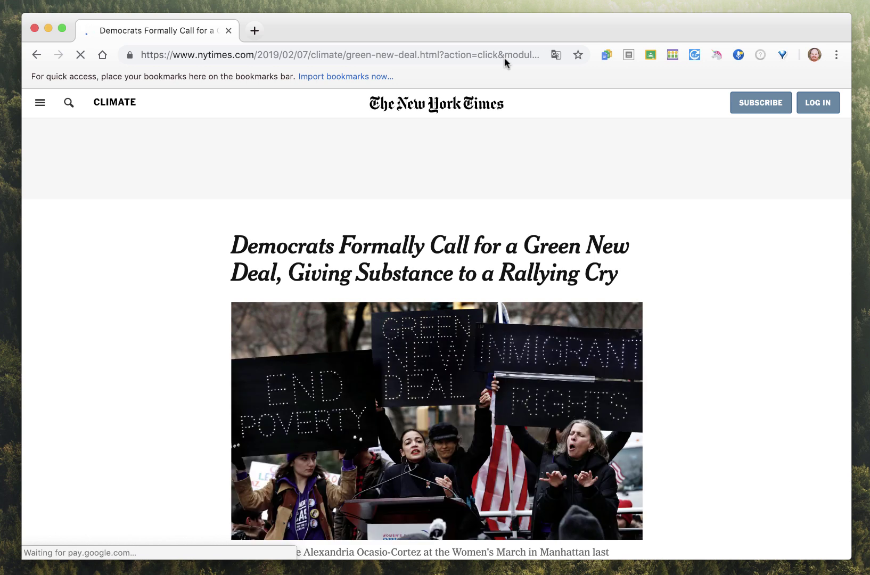
scroll(715, 352, "down", 2)
scroll(715, 348, "down", 7)
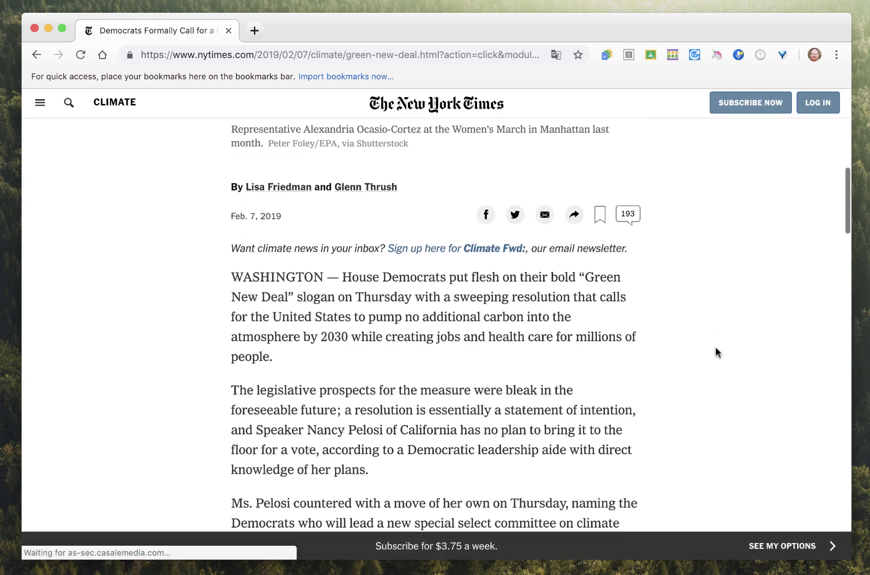
scroll(716, 351, "down", 4)
scroll(716, 351, "up", 9)
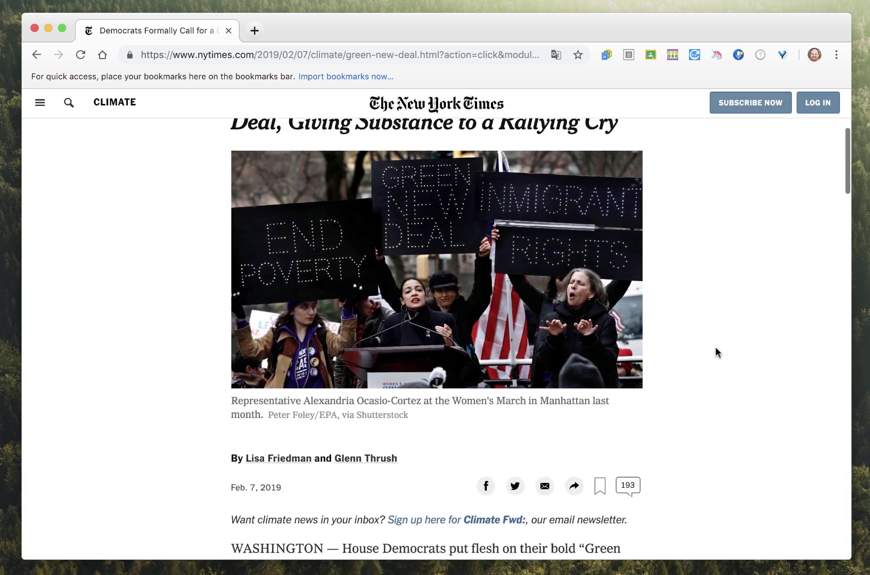
scroll(715, 352, "up", 2)
scroll(690, 289, "down", 4)
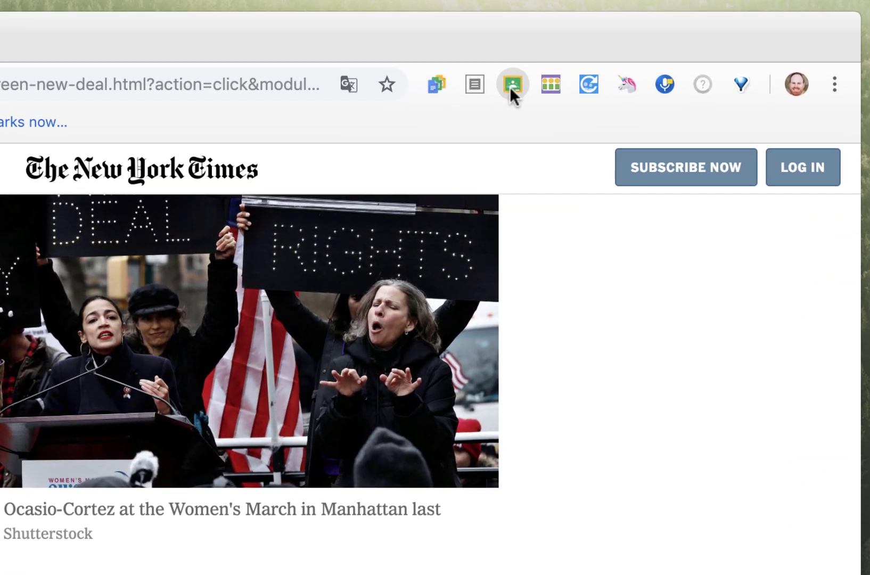
Step: Share the article as an announcement 'Check this out' to Earth Science – Period 3
left_click(650, 54)
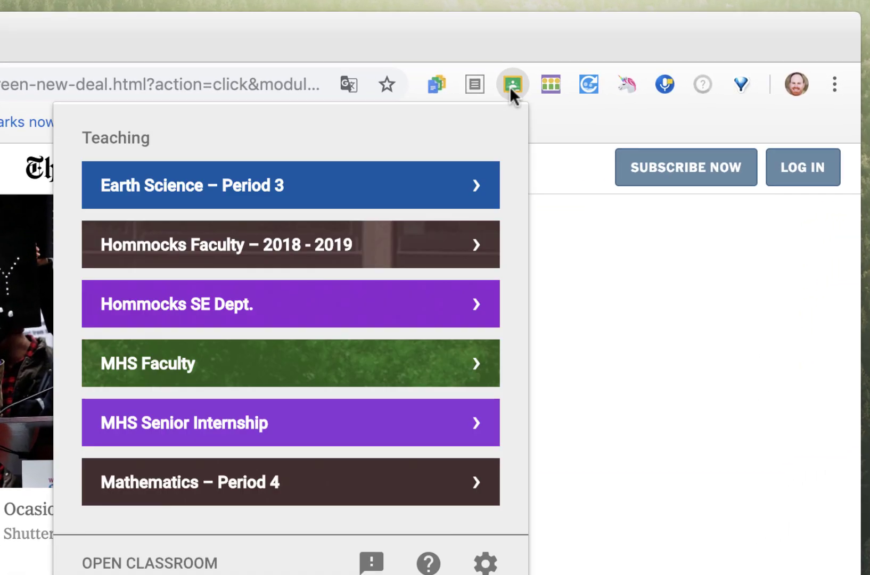
left_click(444, 189)
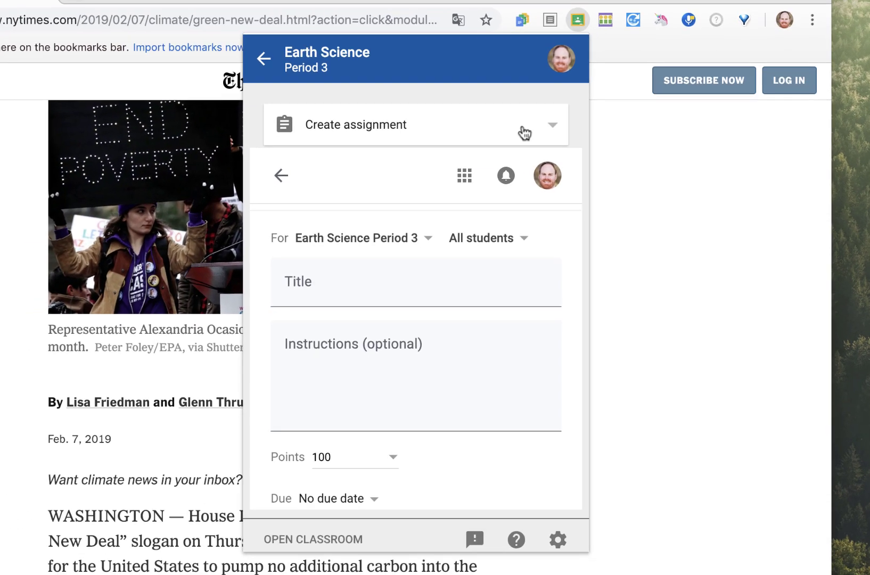
left_click(439, 219)
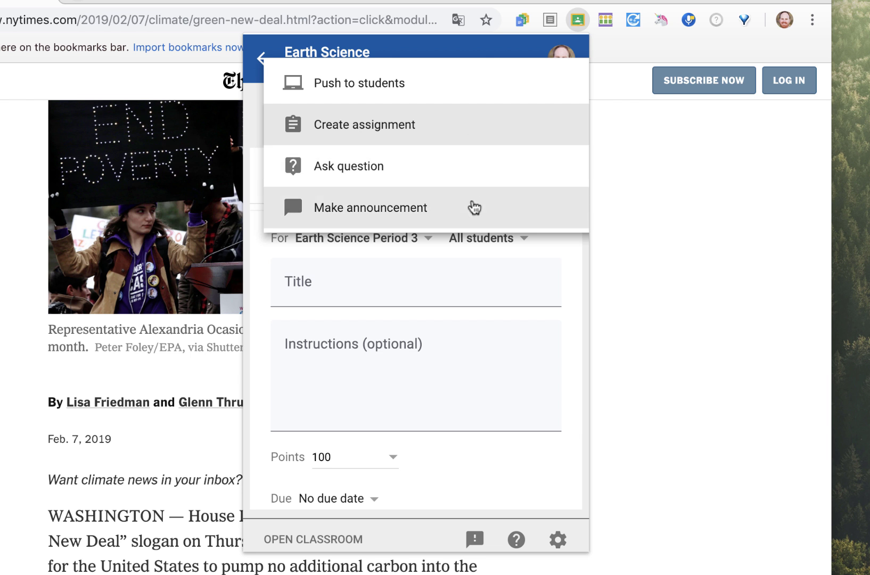
left_click(472, 207)
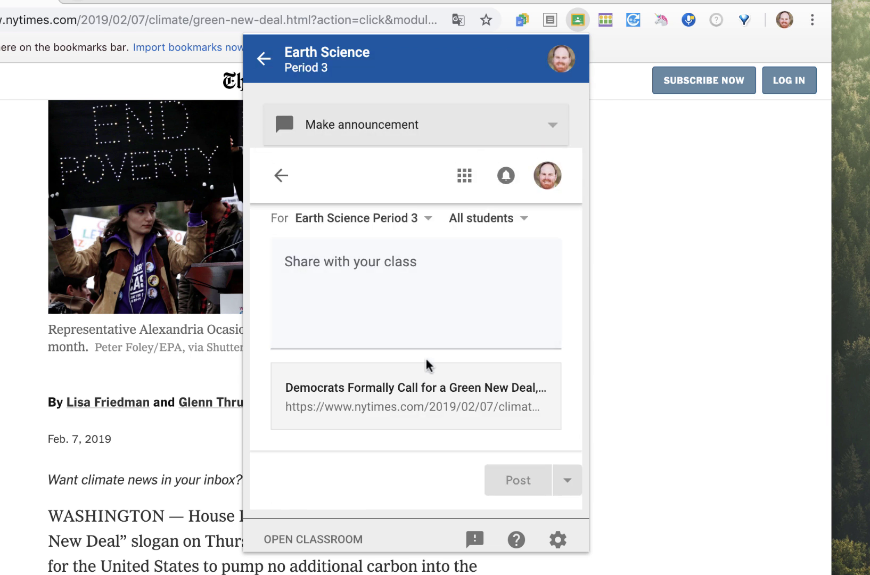
left_click(388, 317)
type("Check ")
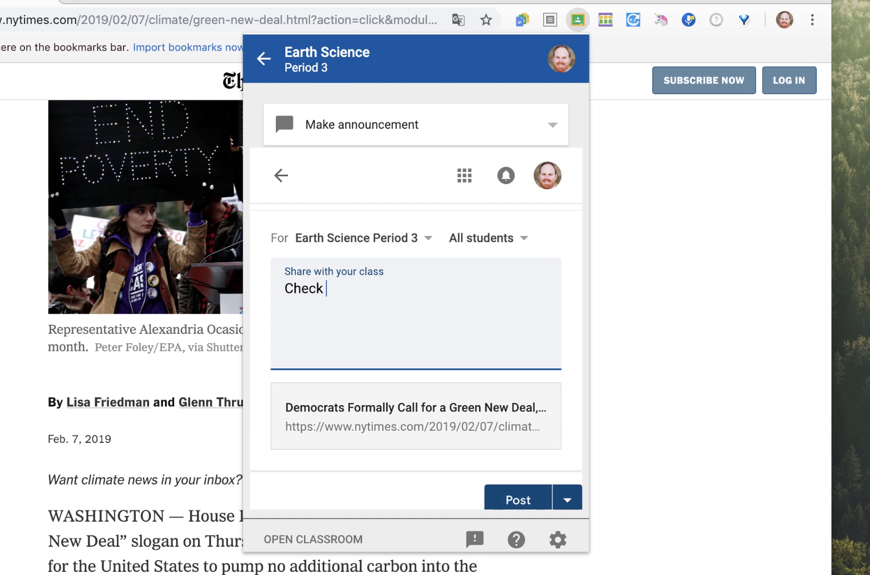
type("this out!")
scroll(405, 341, "down", 1)
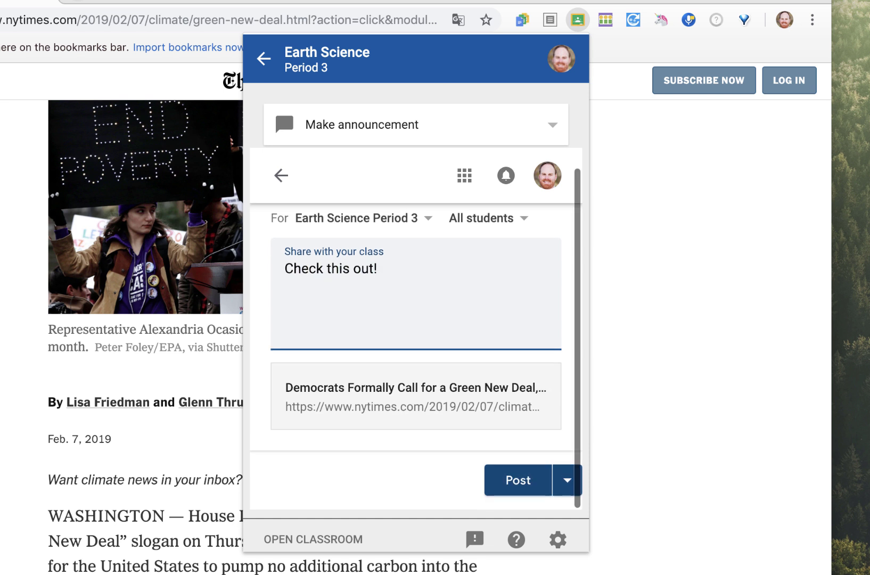
left_click(516, 483)
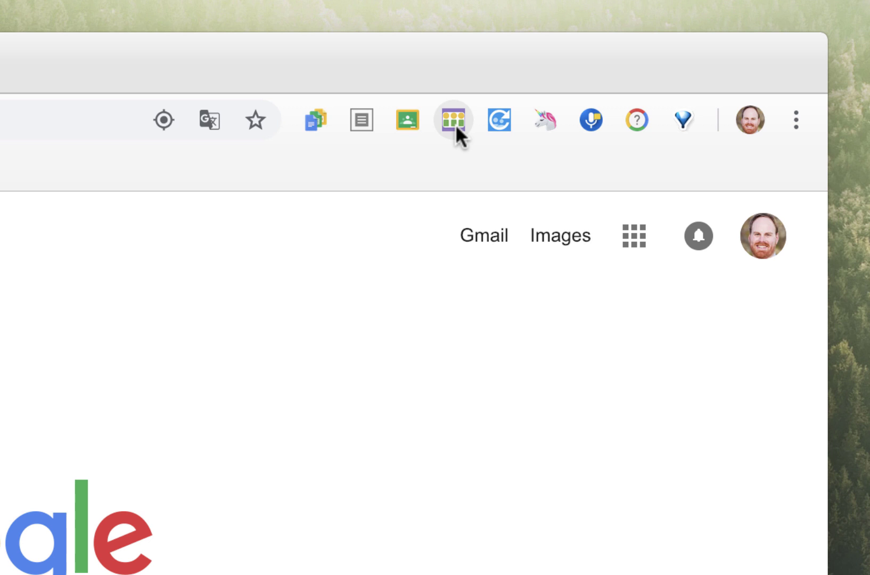
Step: List classes in the Class Roster extension, choose Earth Science, and make its roster
left_click(454, 121)
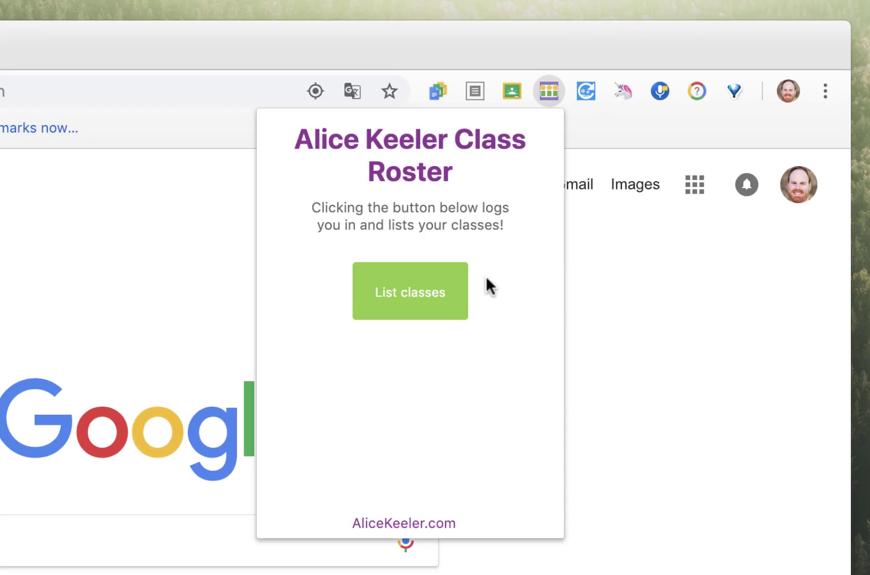
left_click(446, 285)
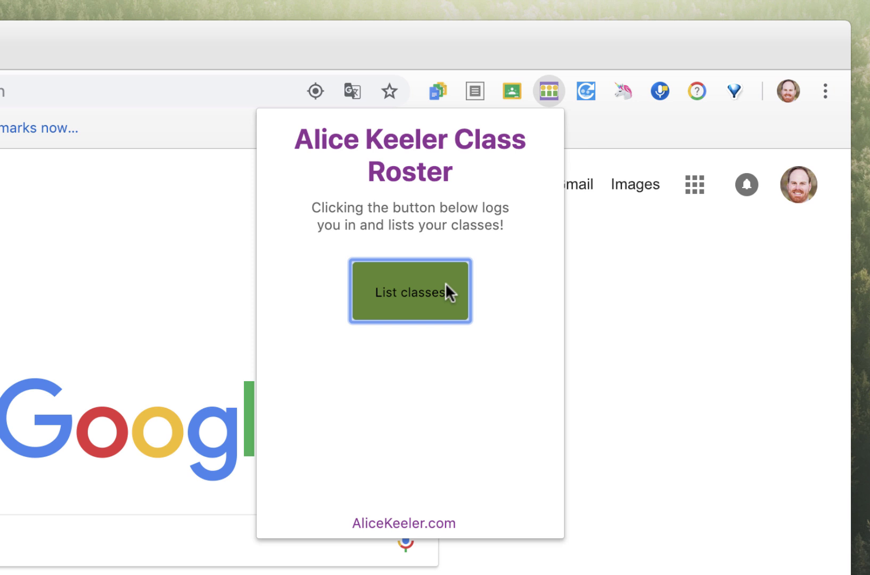
left_click(456, 242)
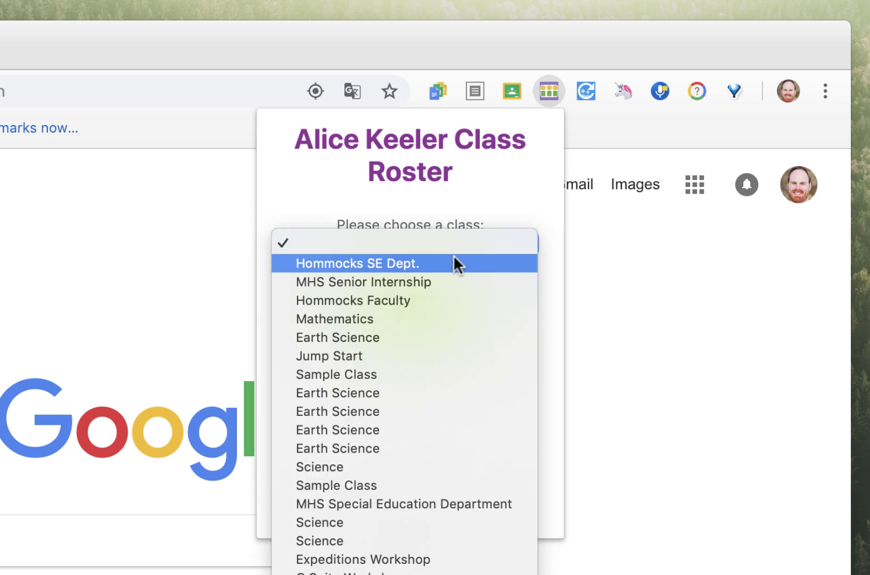
left_click(432, 337)
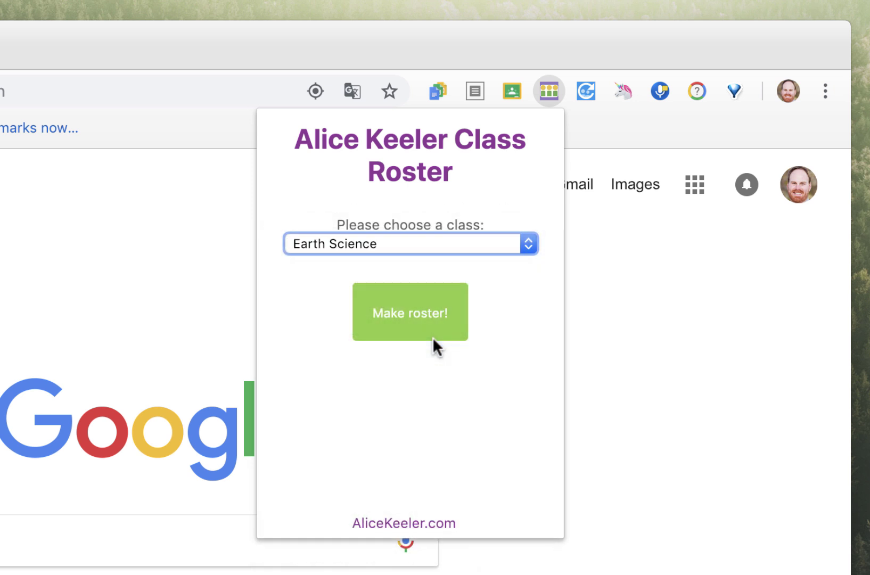
left_click(417, 313)
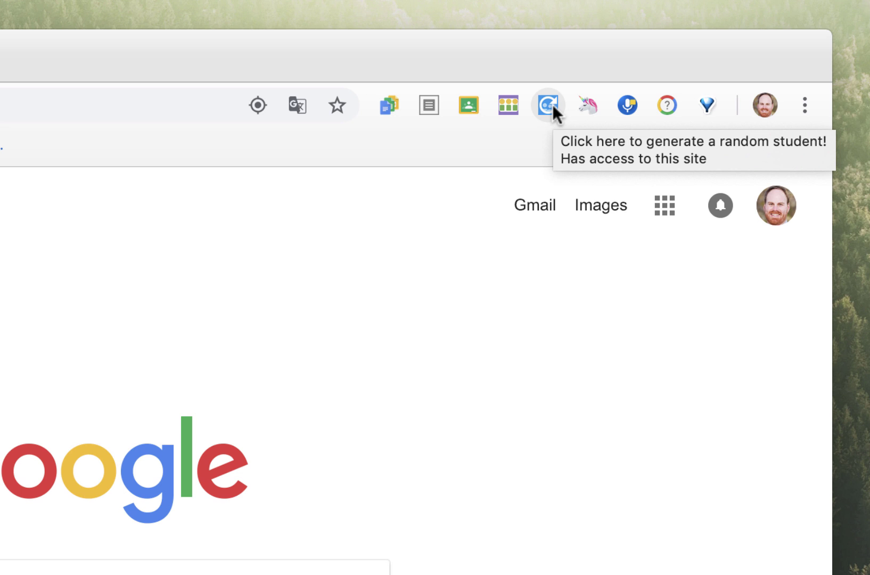
Step: Pick two random Earth Science students with the picker extension, then open its settings
left_click(549, 105)
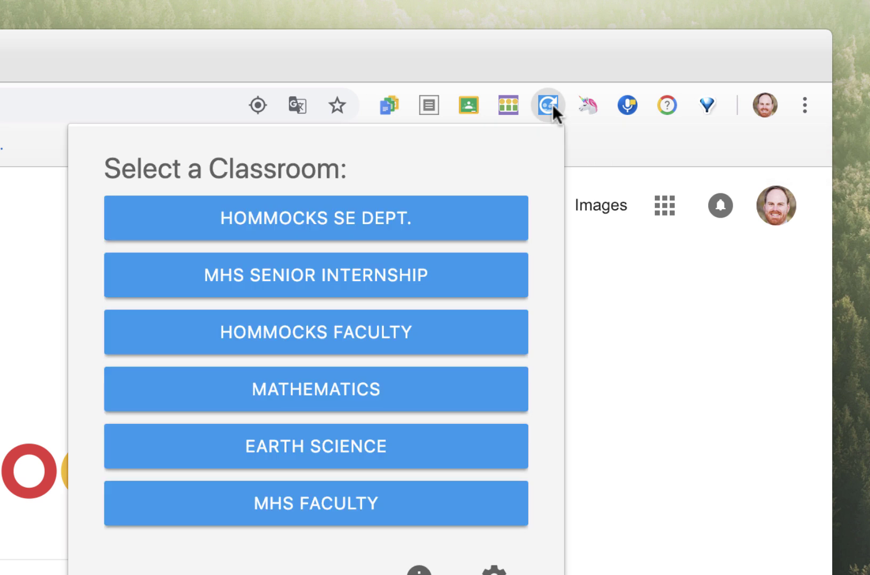
left_click(400, 460)
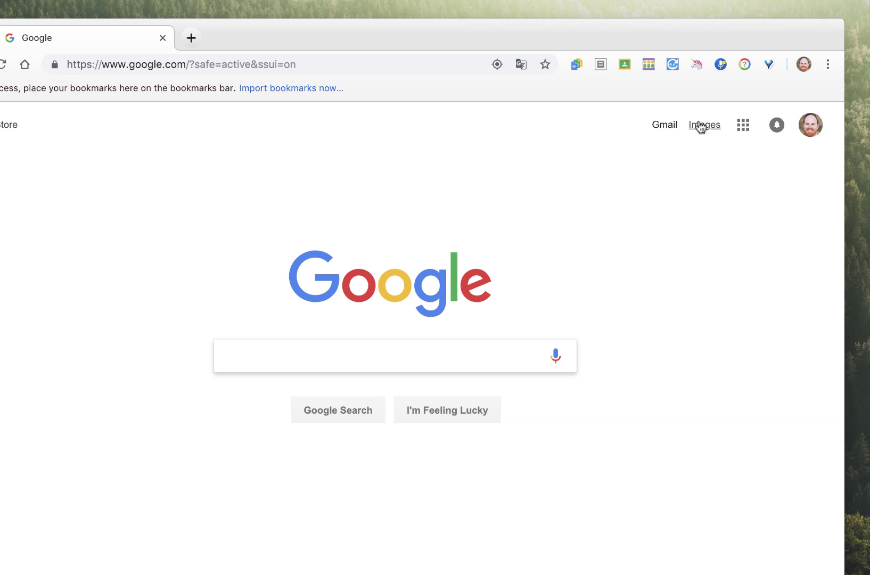
left_click(673, 65)
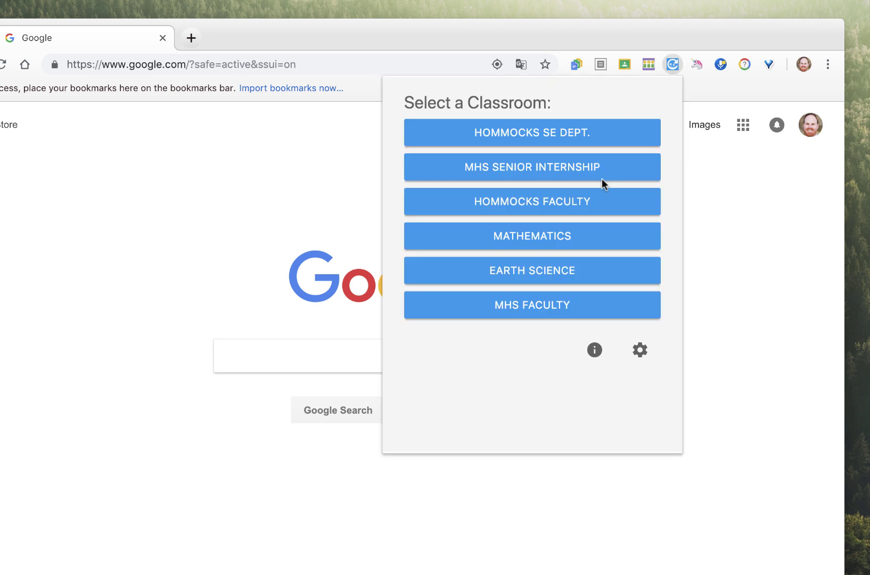
left_click(569, 268)
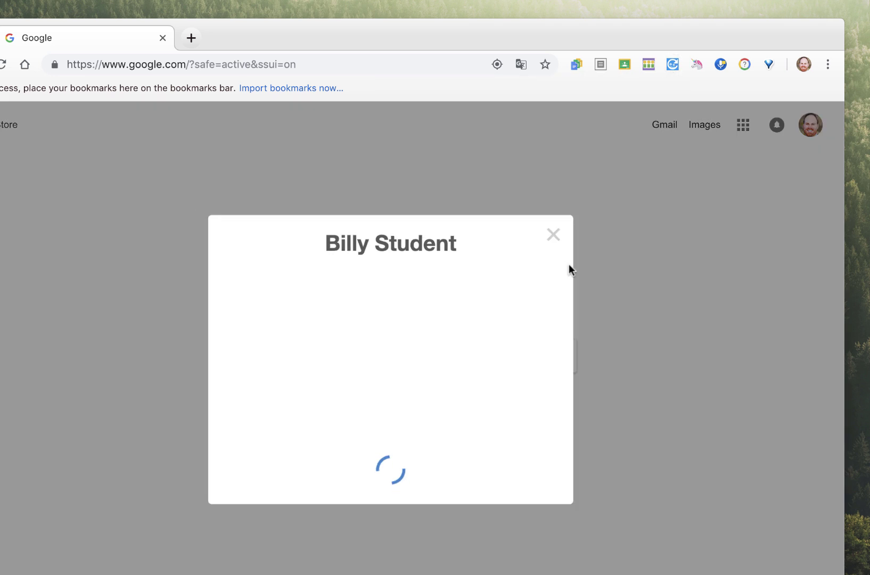
left_click(559, 233)
left_click(672, 65)
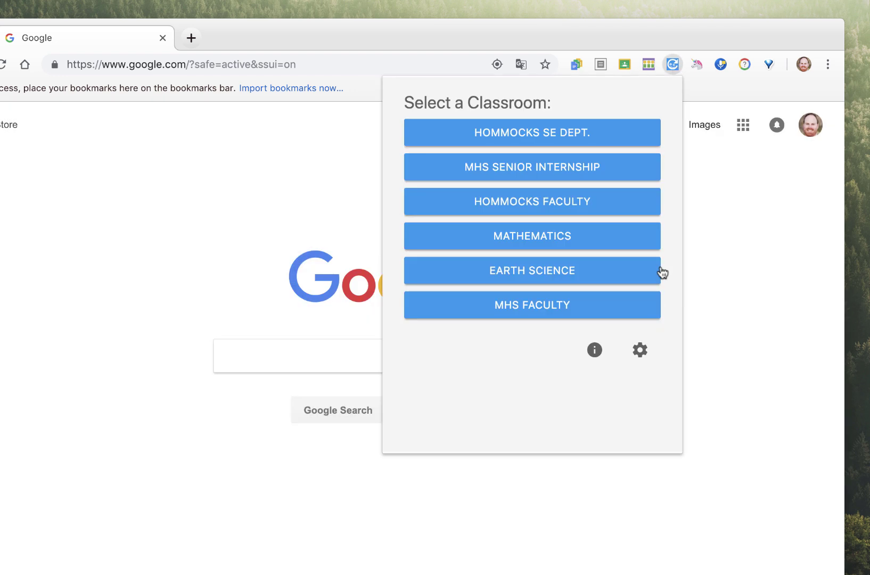
left_click(640, 350)
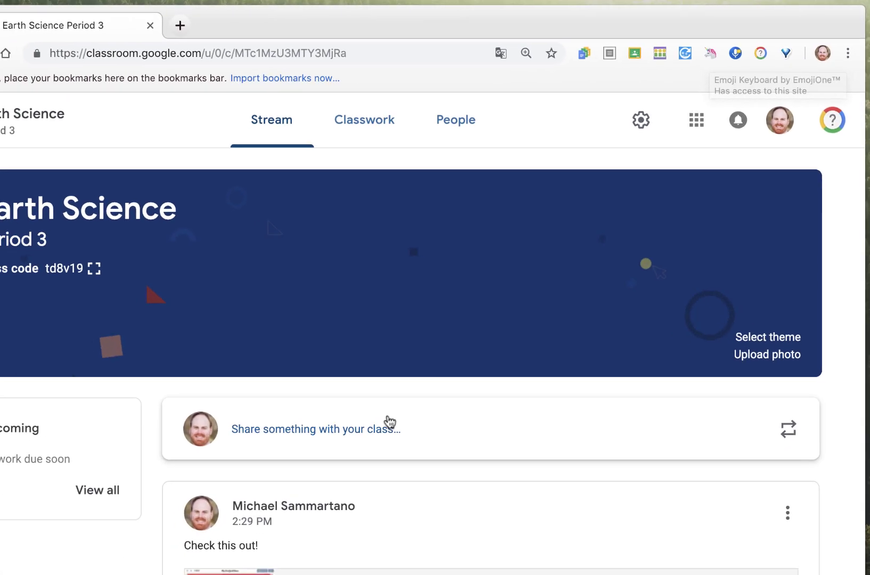
Step: Post '😁 Nice work today!' to the stream, copying the emoji from the EmojiOne keyboard
left_click(392, 422)
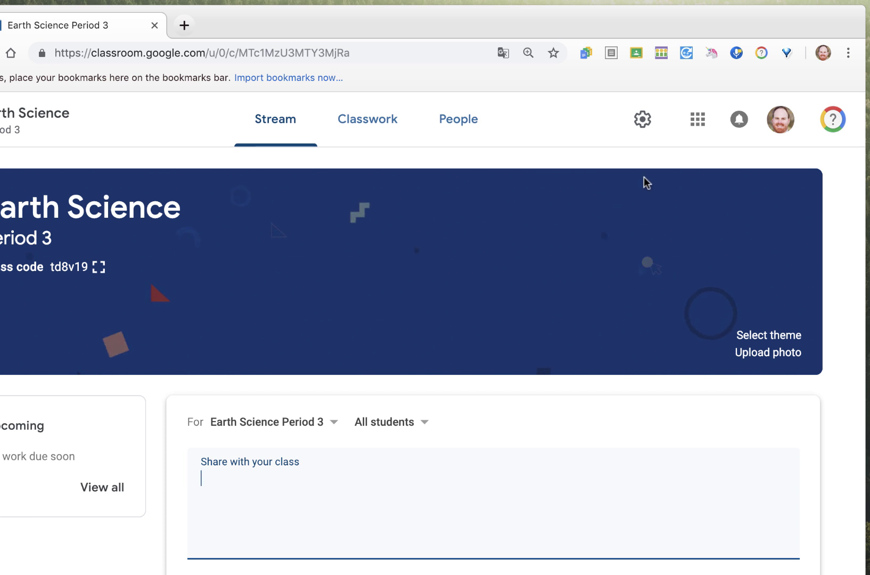
left_click(711, 52)
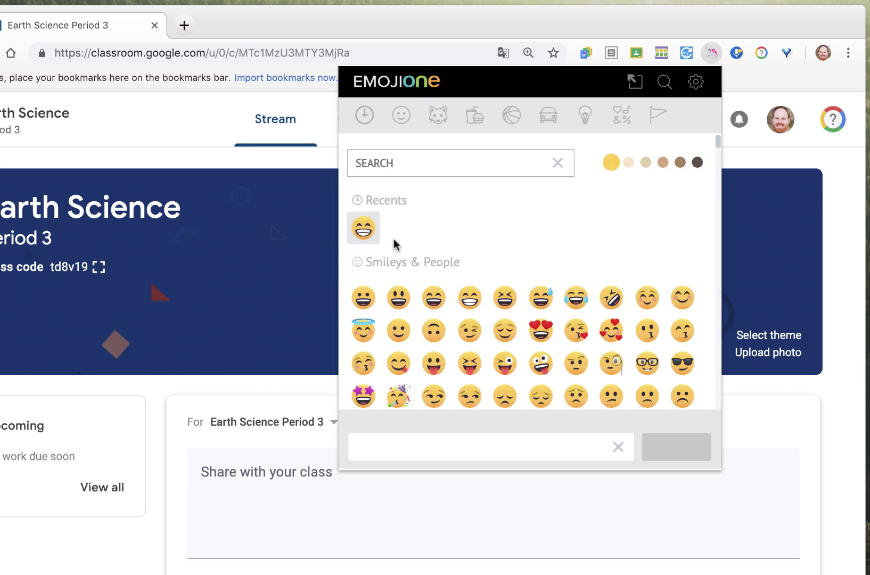
left_click(365, 229)
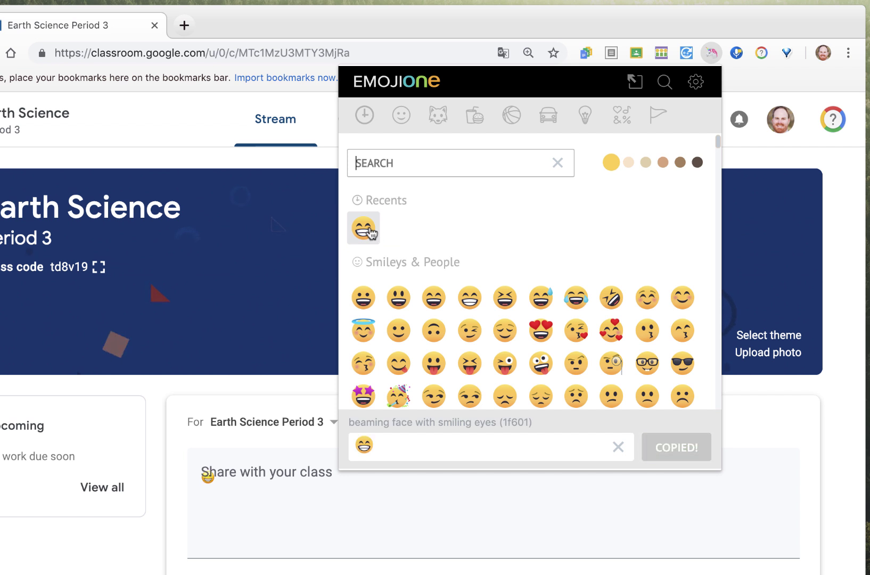
left_click(310, 506)
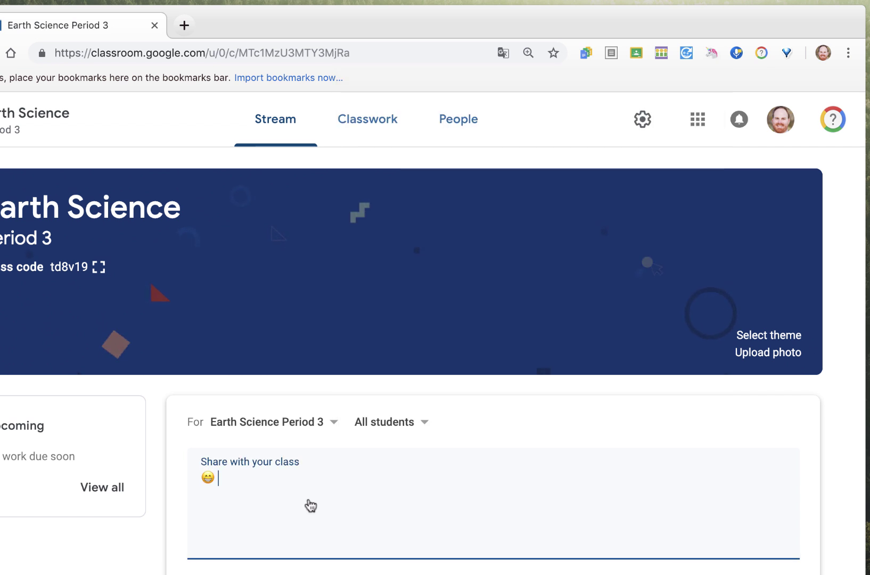
type("Nice work today!")
left_click(729, 530)
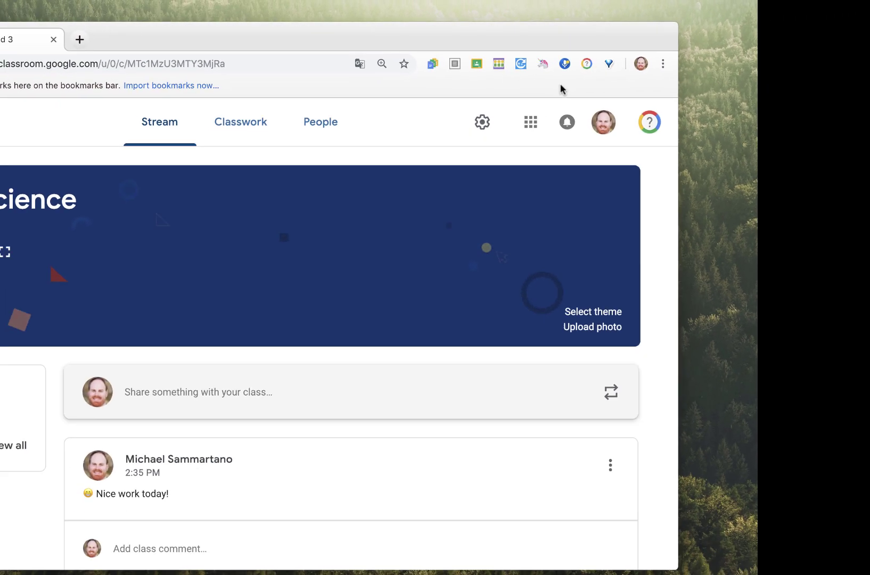
Step: Start a class post, switch Talk&Comment ON, and begin recording a voice note
left_click(274, 392)
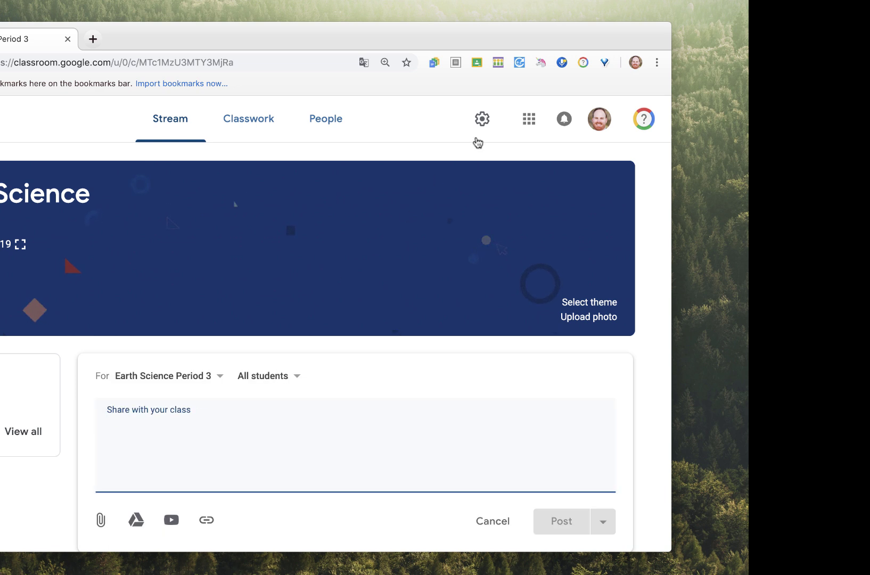
left_click(561, 64)
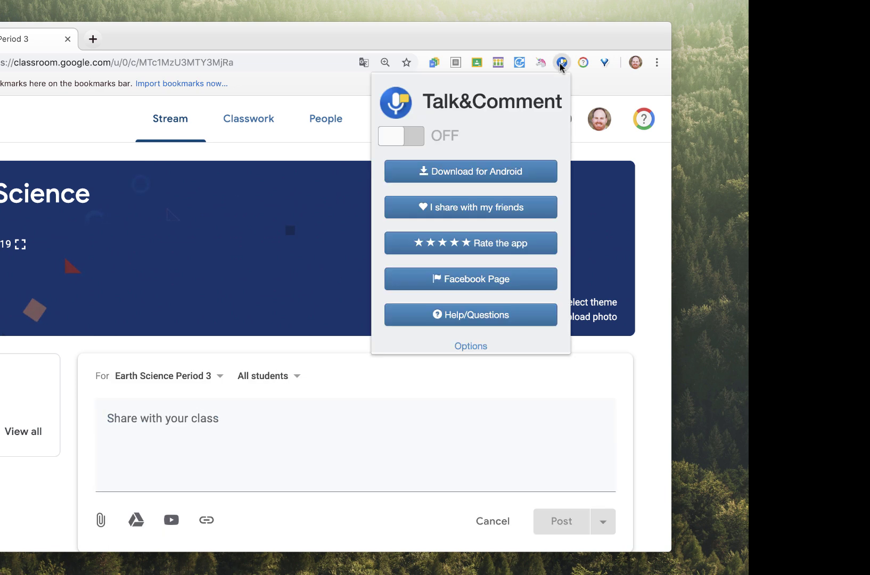
left_click(411, 138)
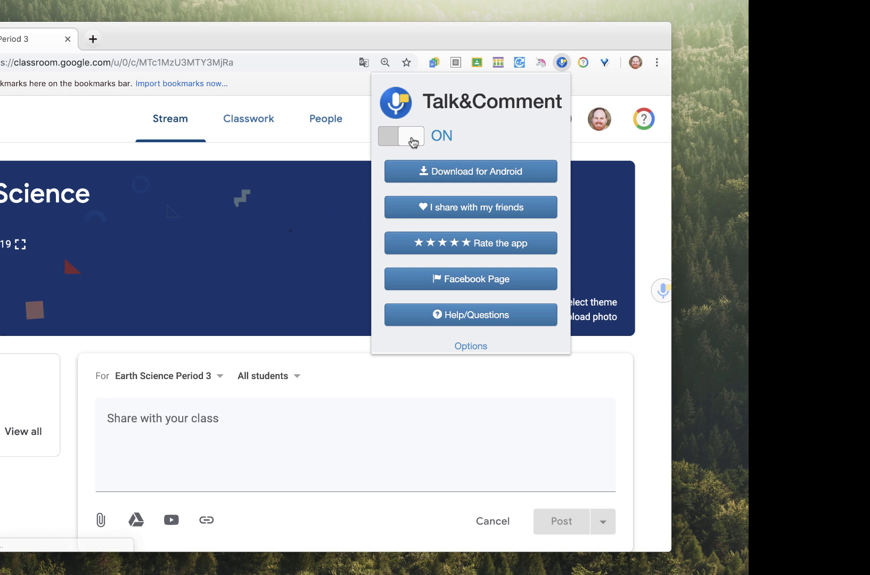
left_click(616, 87)
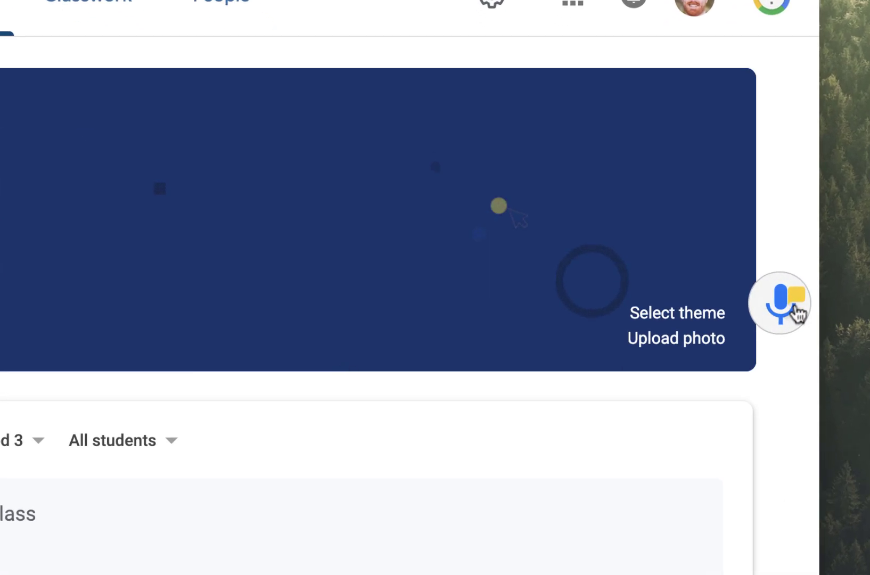
left_click(796, 313)
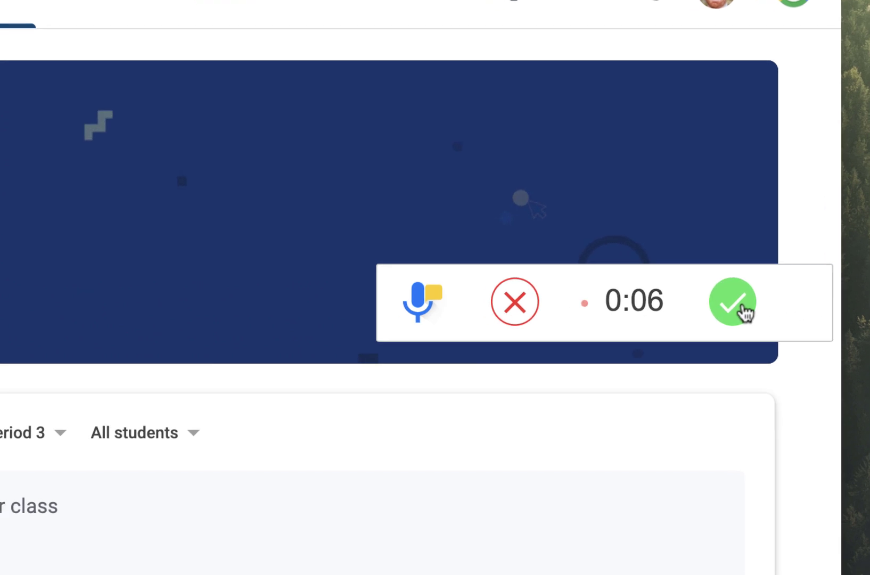
Step: Save the voice note, post its link to the Earth Science Period 3 stream, and play it louder
left_click(716, 315)
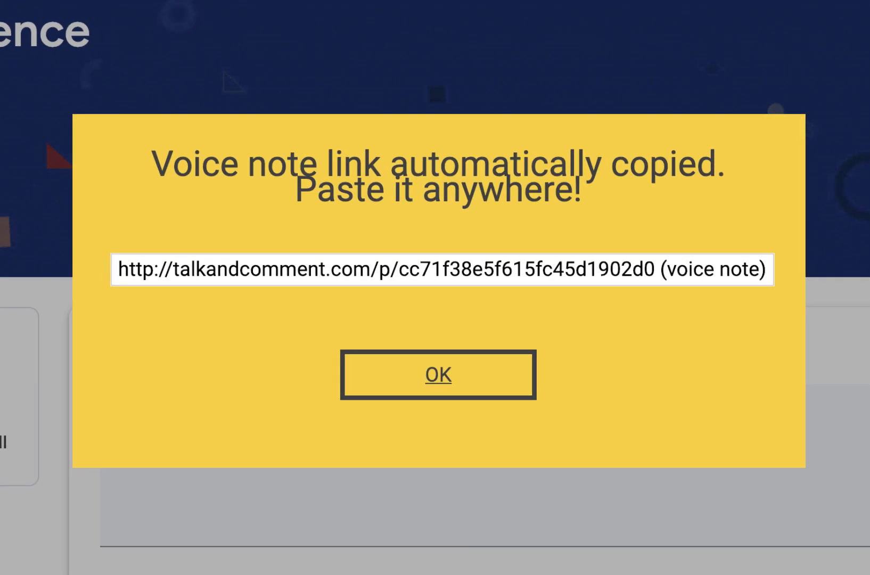
left_click(742, 271)
key("ctrl+c")
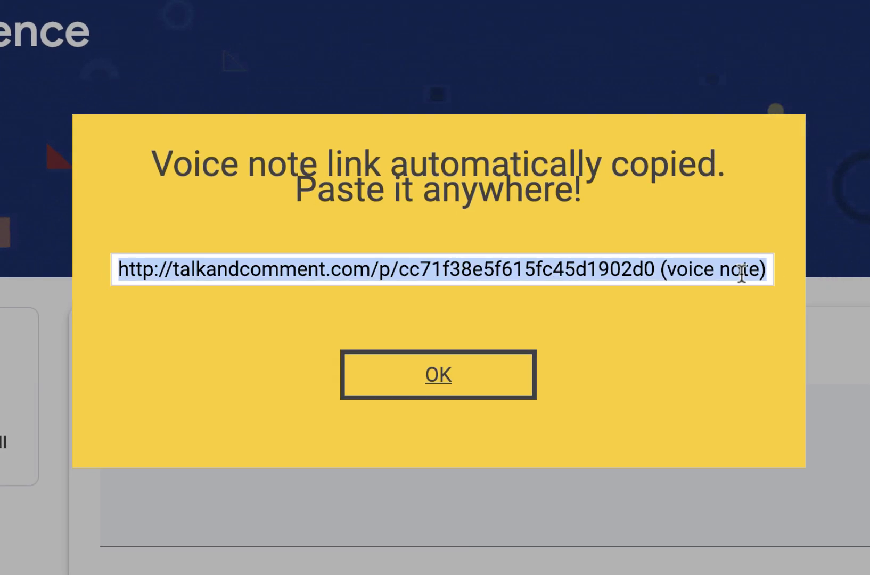
left_click(522, 379)
left_click(352, 447)
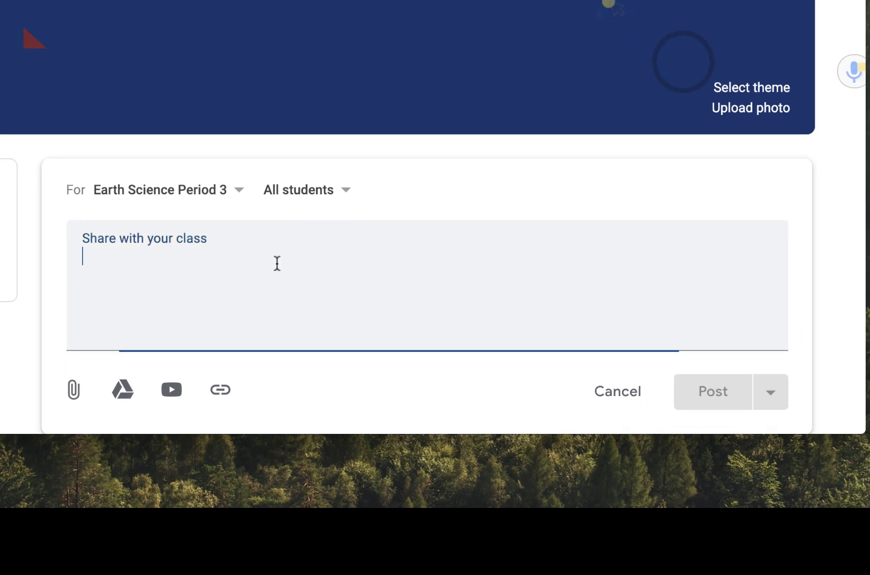
key("ctrl+v")
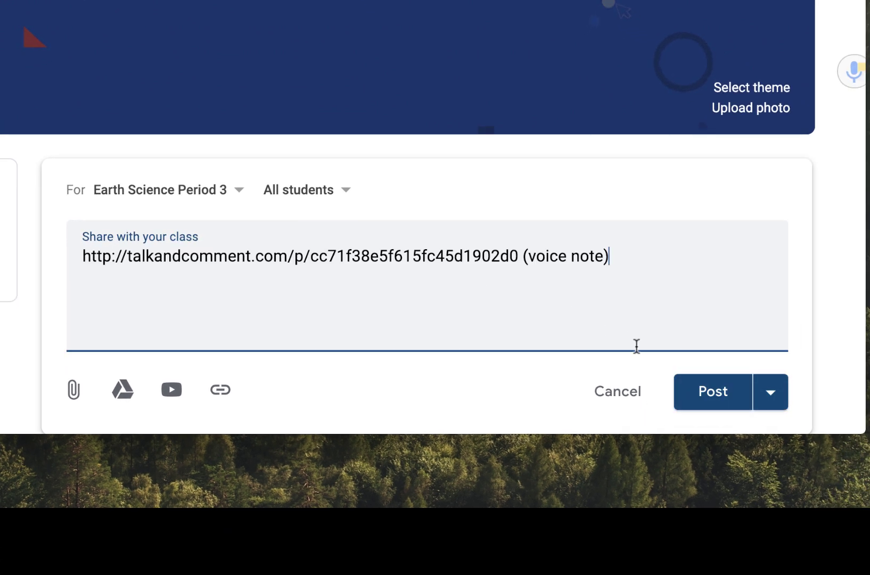
left_click(696, 394)
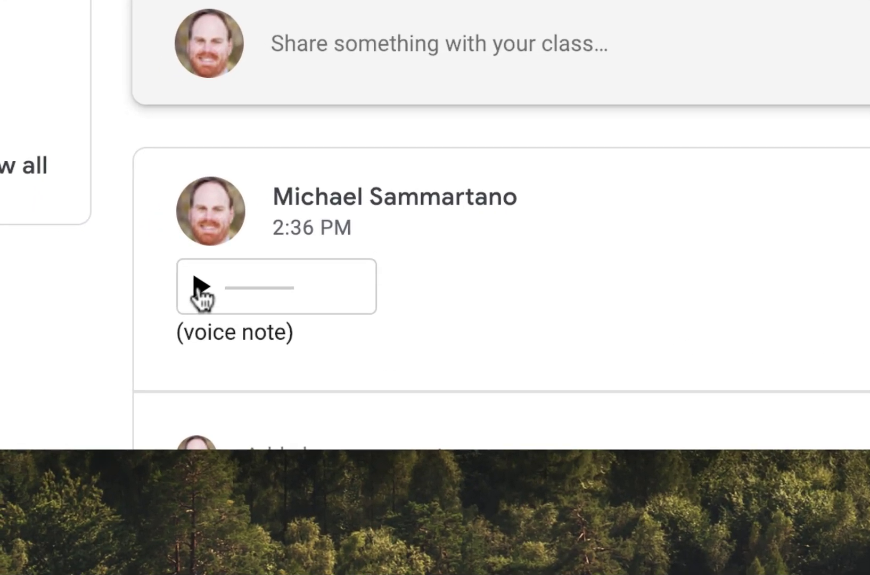
left_click(201, 290)
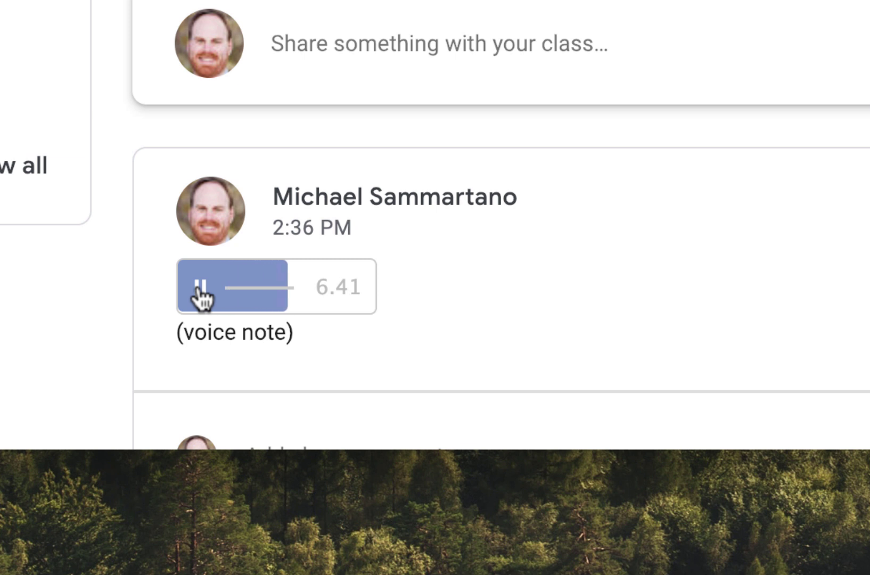
key("XF86AudioRaiseVolume")
key("XF86AudioRaiseVolume")
key("XF86AudioRaiseVolume")
key("XF86AudioRaiseVolume")
key("XF86AudioRaiseVolume")
key("XF86AudioRaiseVolume")
key("XF86AudioRaiseVolume")
key("XF86AudioRaiseVolume")
key("XF86AudioRaiseVolume")
key("XF86AudioRaiseVolume")
key("XF86AudioRaiseVolume")
key("XF86AudioRaiseVolume")
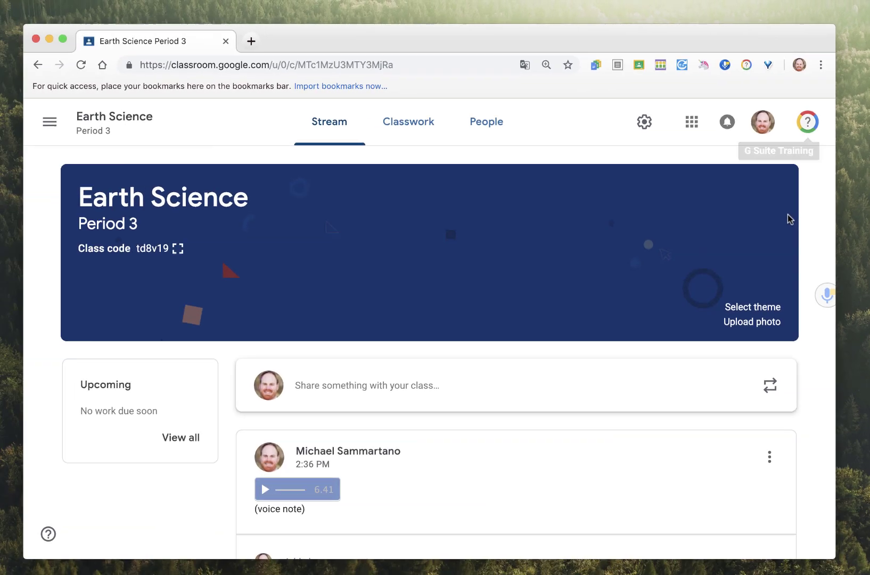
scroll(740, 378, "down", 5)
scroll(789, 215, "up", 5)
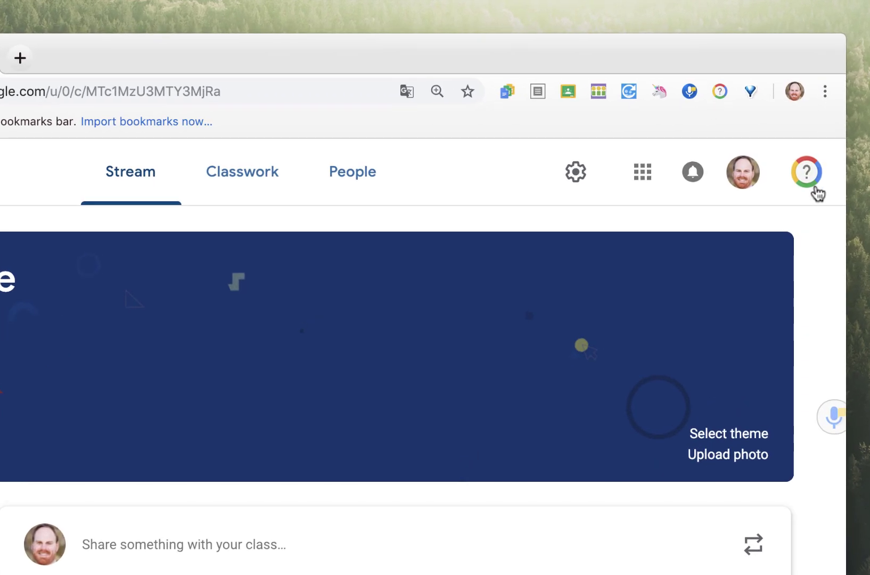
left_click(810, 122)
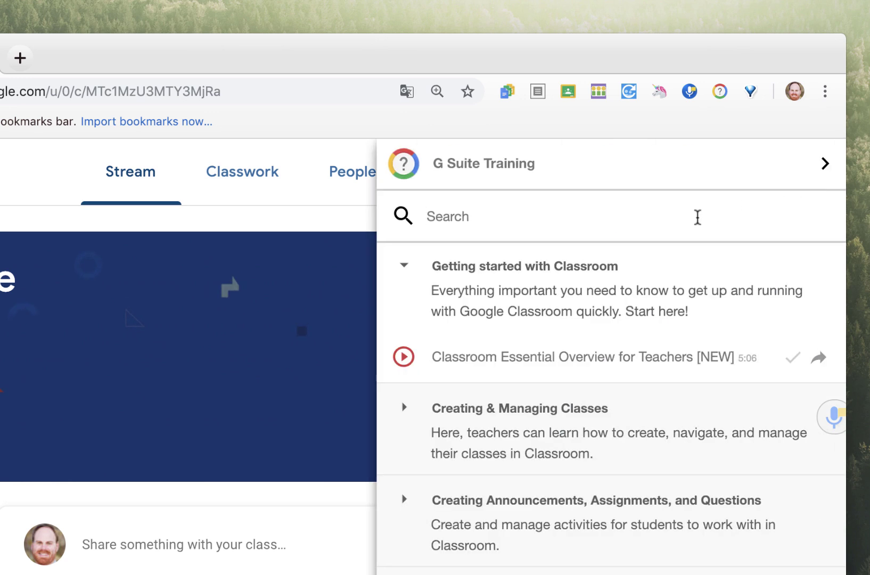
scroll(687, 437, "down", 3)
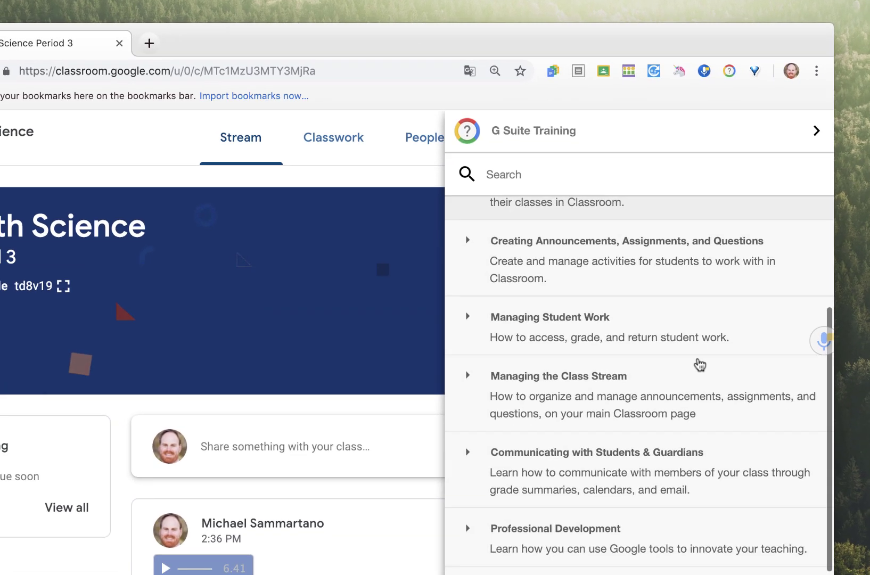
scroll(703, 336, "up", 3)
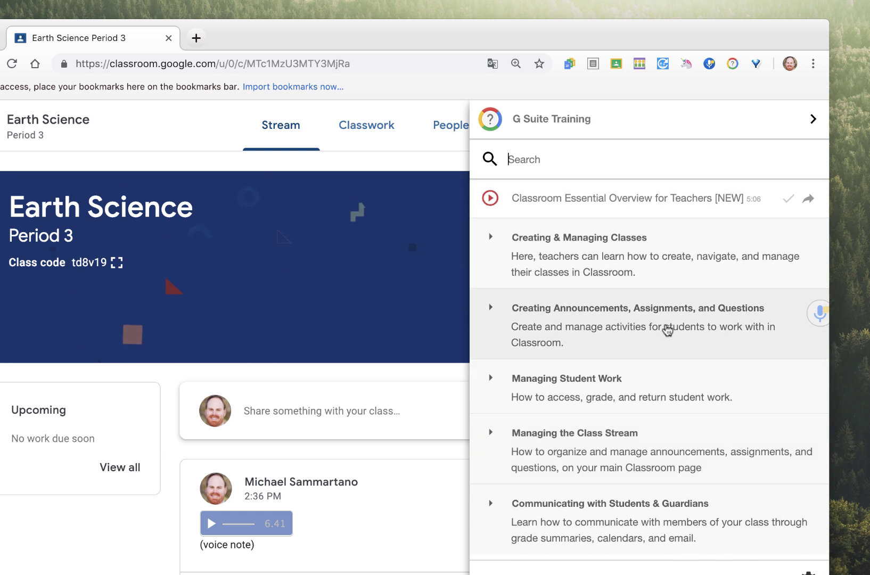
left_click(667, 330)
scroll(667, 330, "down", 3)
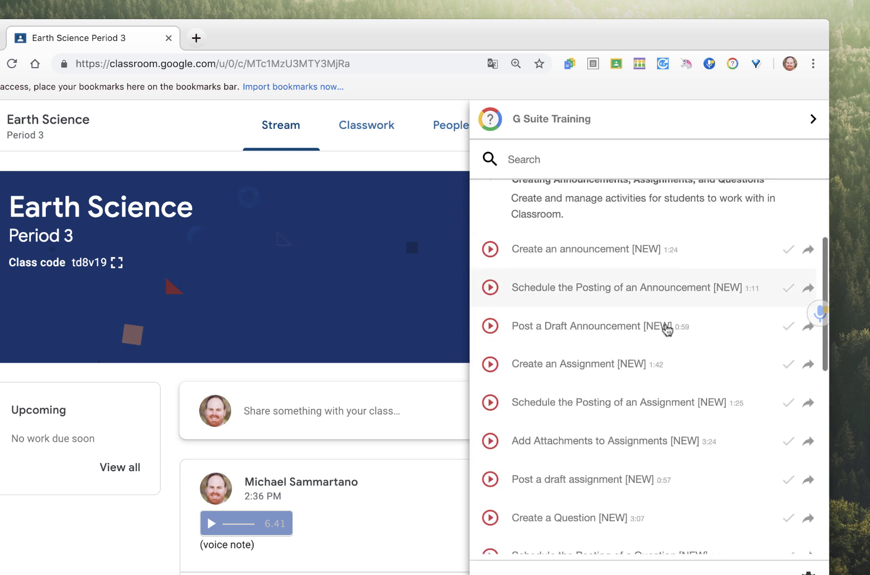
scroll(667, 330, "down", 2)
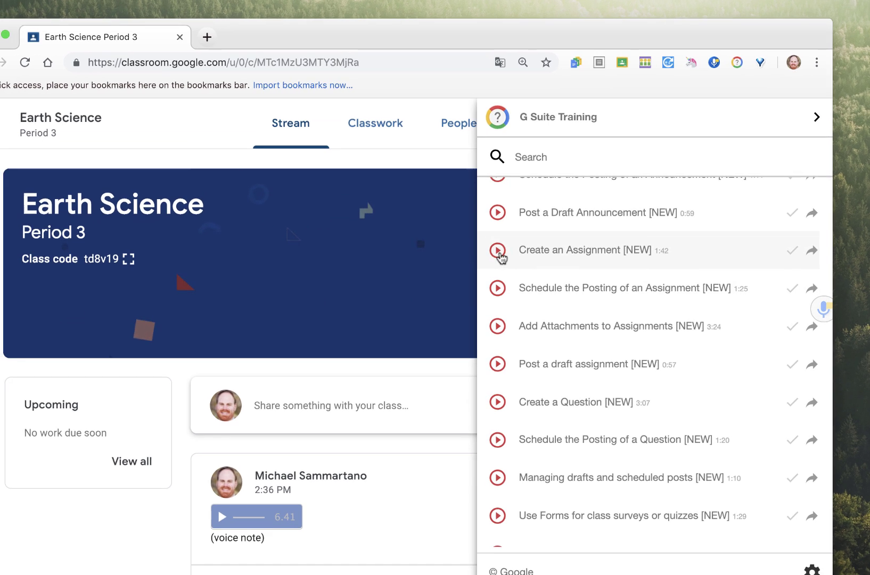
left_click(500, 254)
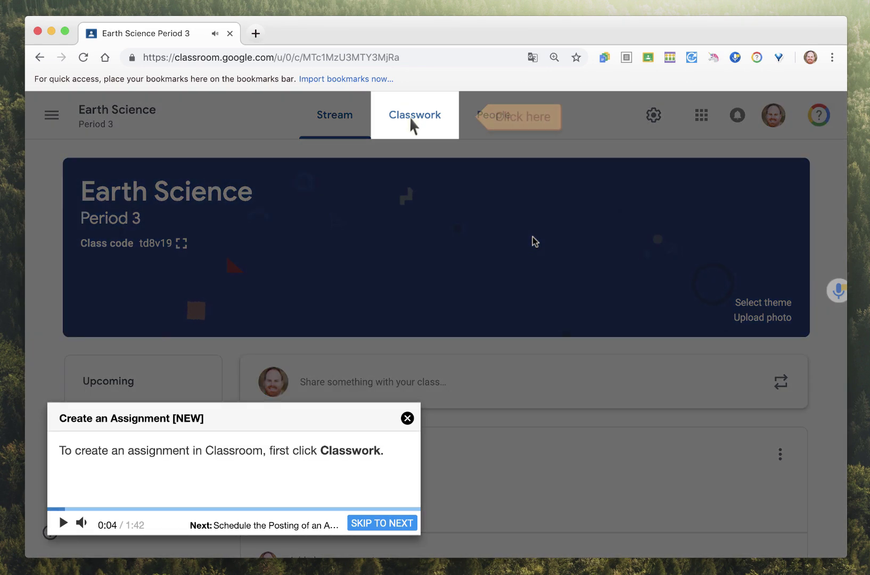
left_click(548, 356)
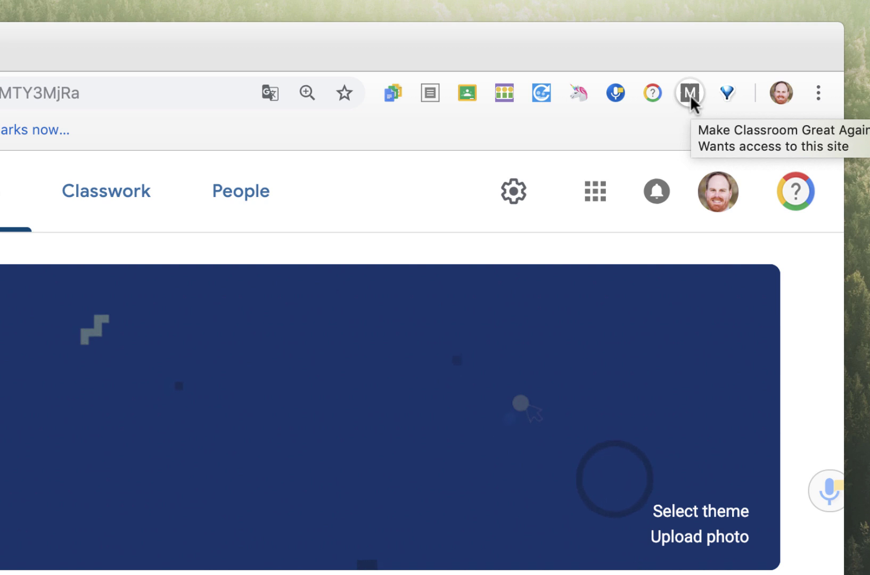
Step: Activate Make Classroom Great Again, reload the class stream, and dismiss the Translate prompt
scroll(683, 504, "down", 5)
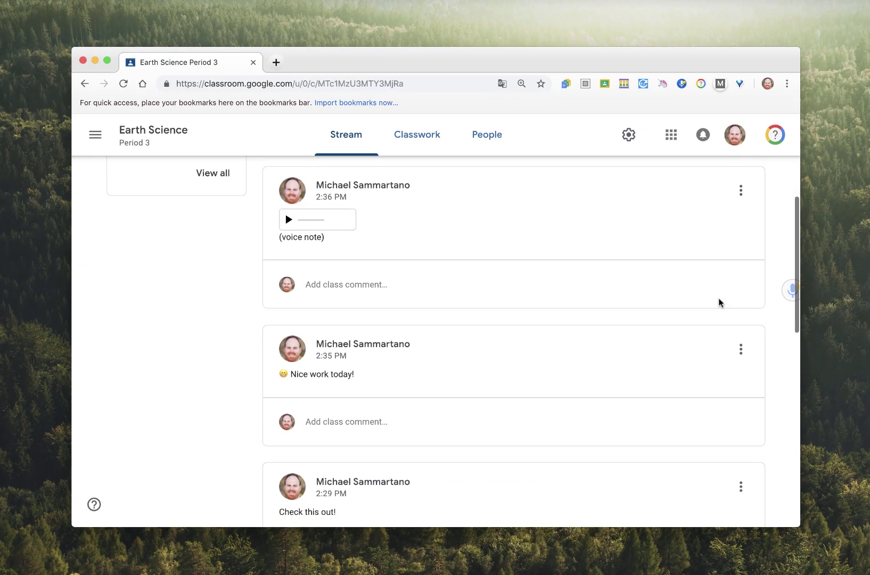
scroll(719, 303, "down", 10)
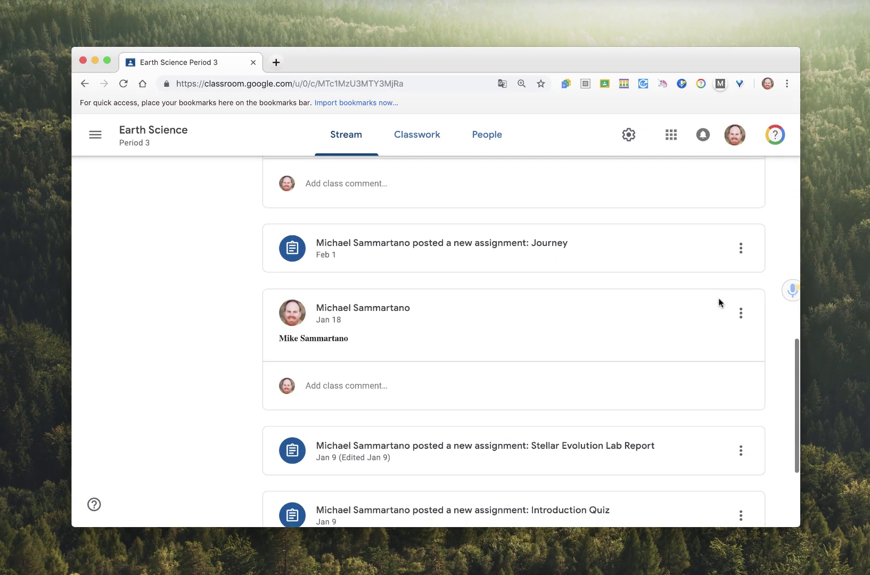
scroll(719, 299, "down", 9)
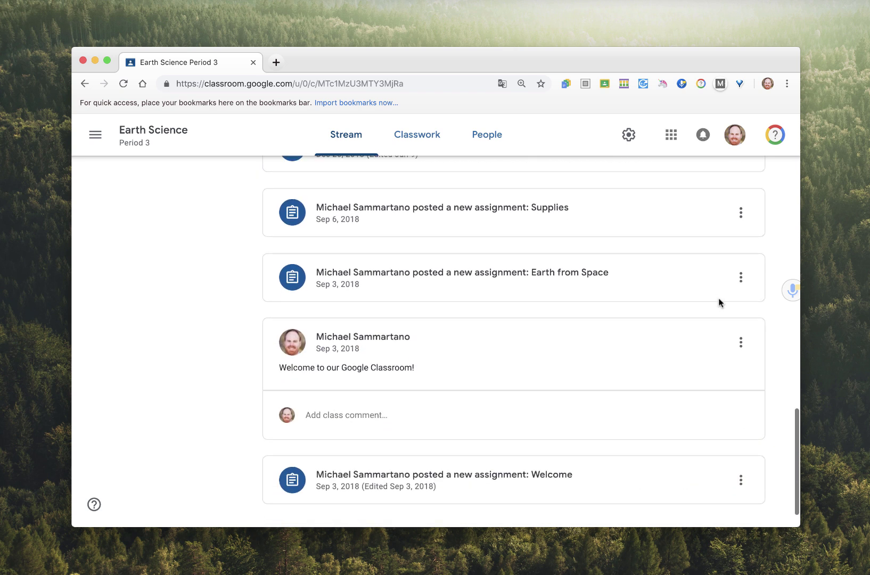
scroll(718, 302, "up", 20)
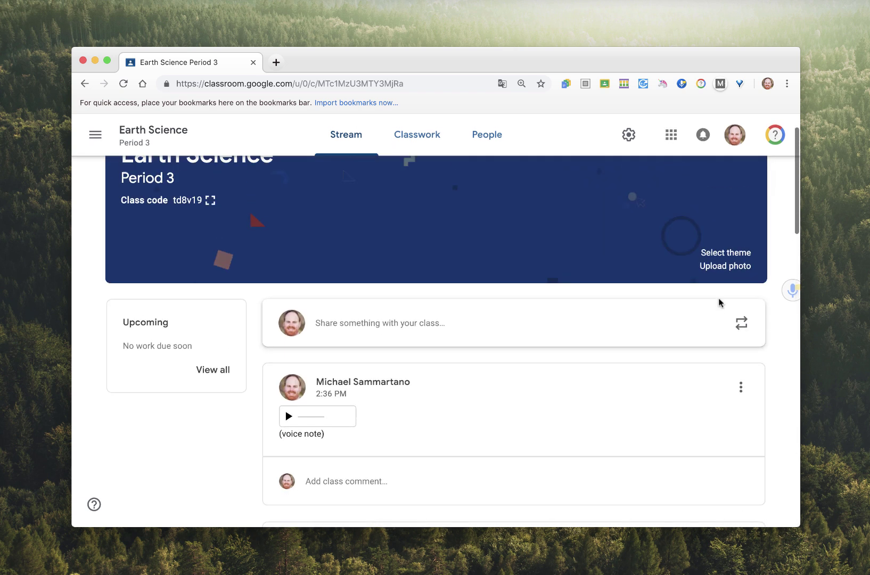
scroll(718, 298, "up", 2)
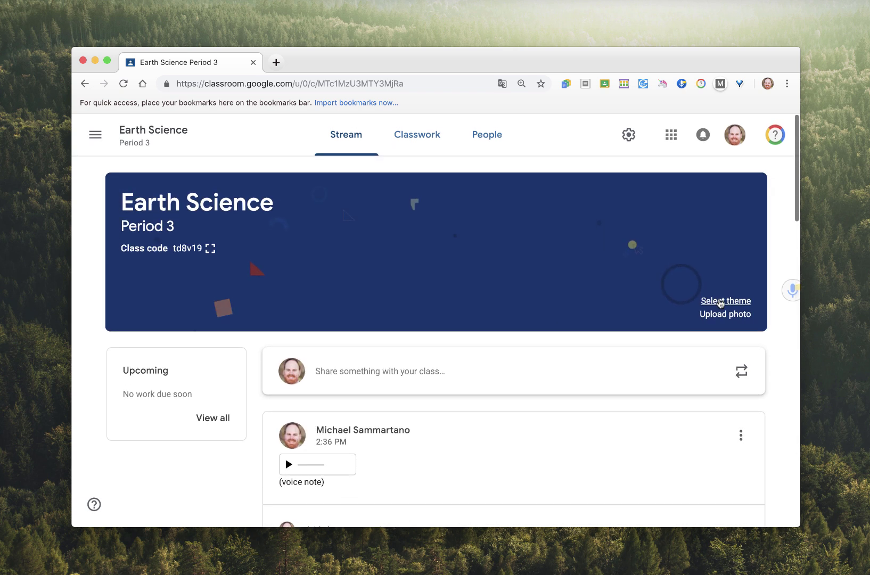
left_click(720, 83)
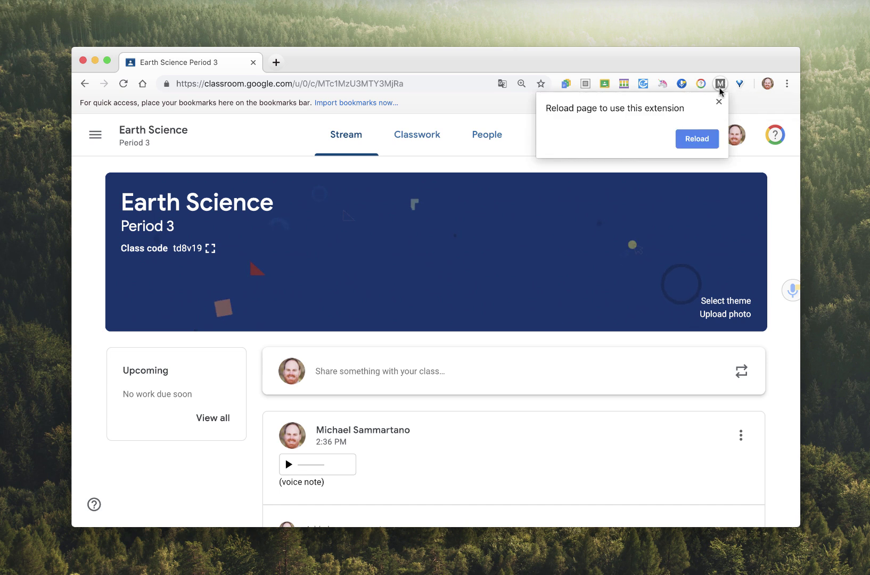
left_click(712, 141)
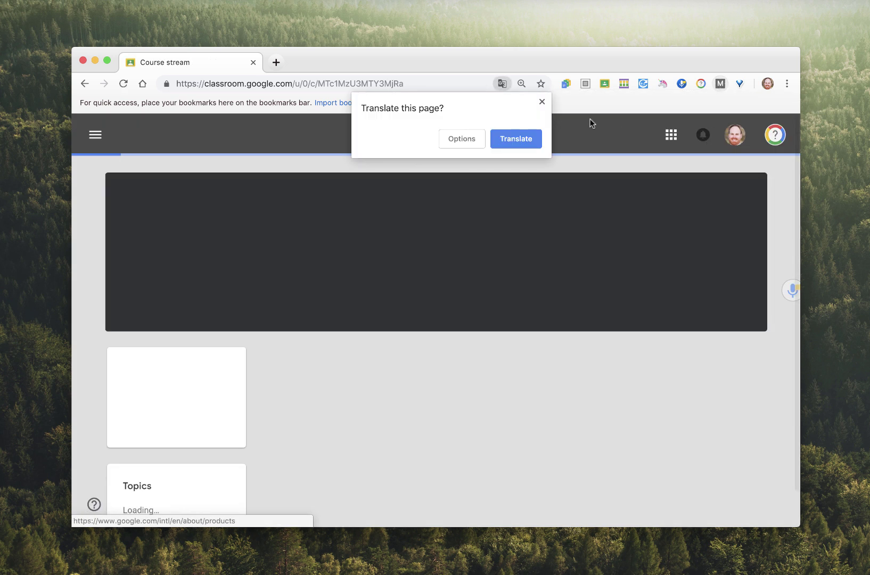
left_click(542, 102)
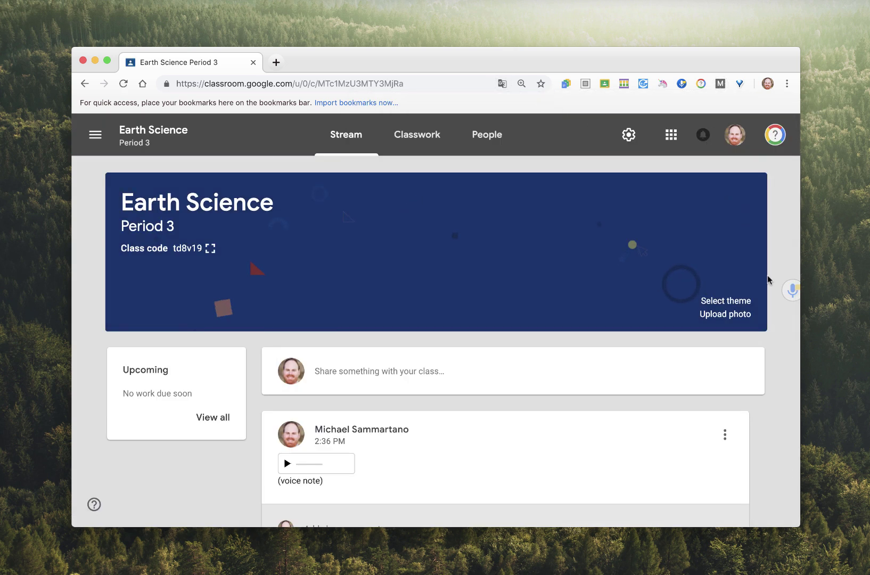
Step: Scroll the restyled stream to check the dark header and grey background
scroll(768, 274, "down", 2)
scroll(767, 275, "down", 7)
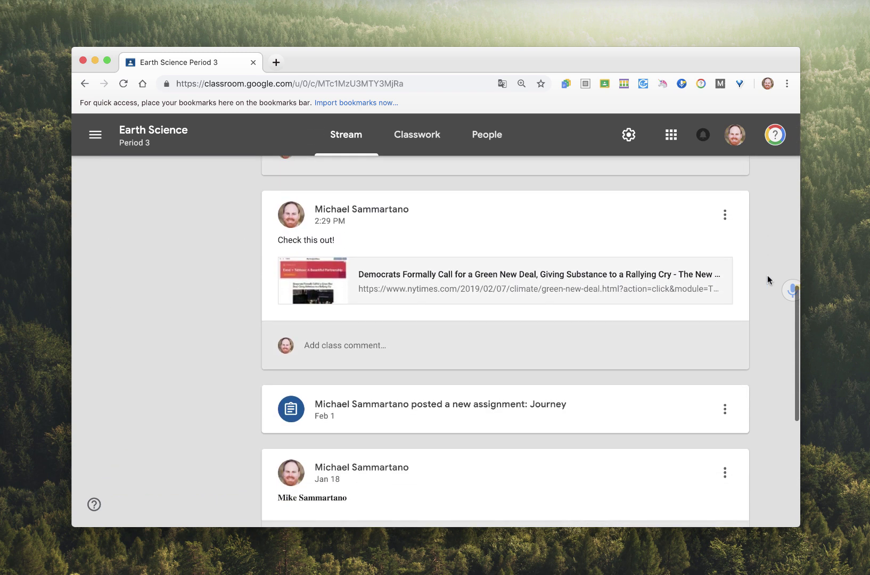
scroll(767, 275, "up", 8)
scroll(767, 275, "up", 3)
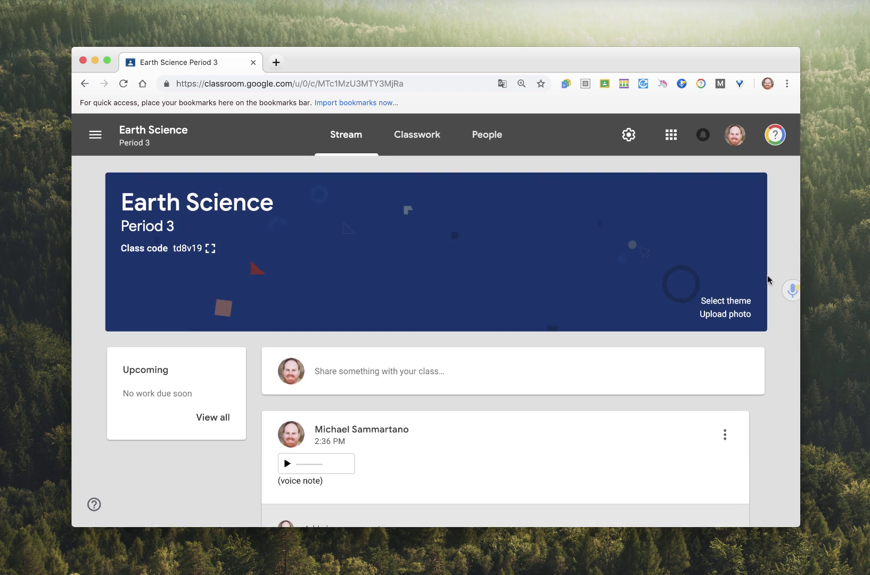
scroll(768, 274, "down", 5)
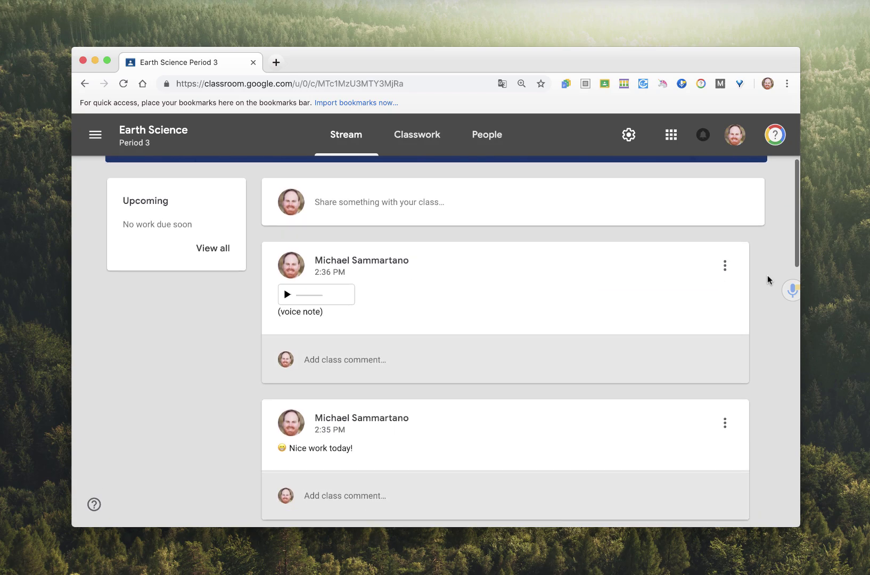
scroll(767, 275, "down", 7)
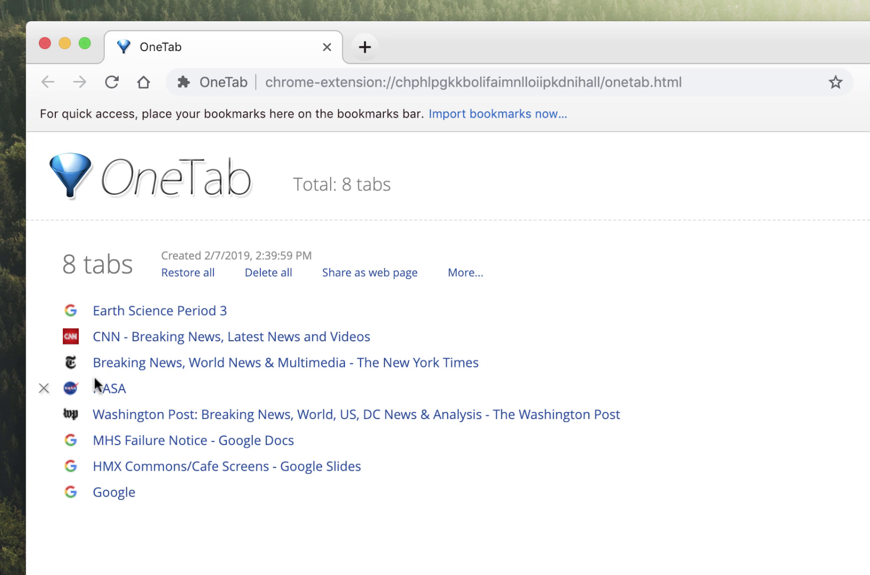
Step: Delete the NASA entry from the OneTab saved tab list
left_click(44, 387)
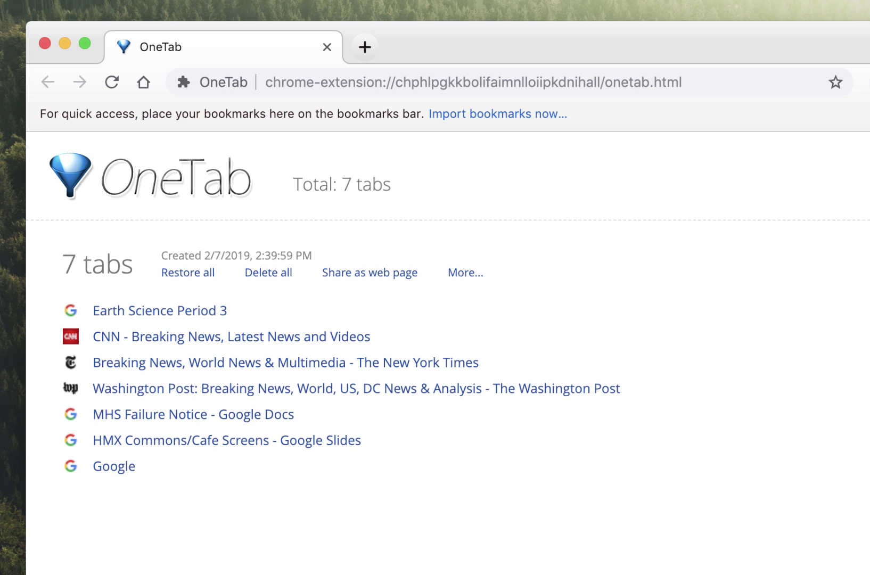